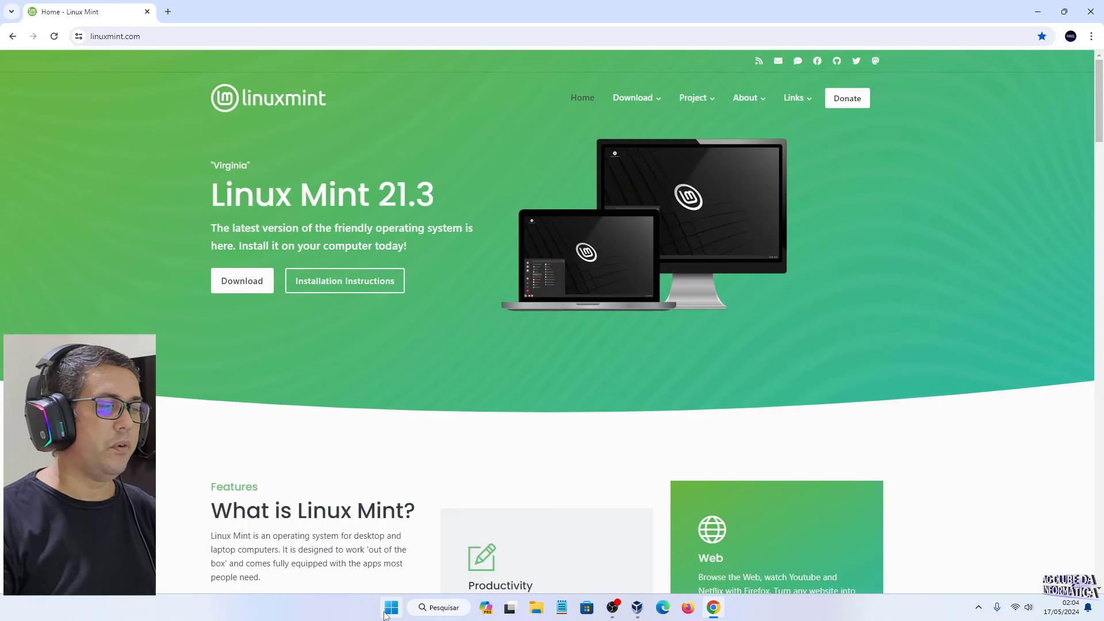
Step: Minimize Chrome's Linux Mint page to bring the Windows desktop into view
left_click(391, 607)
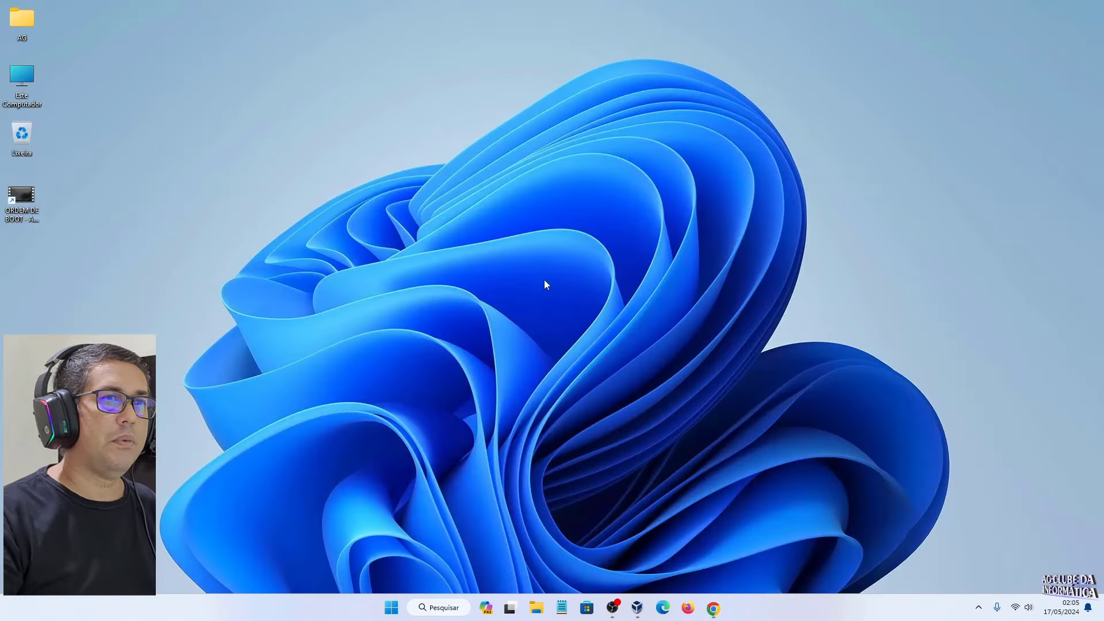
left_click(1038, 11)
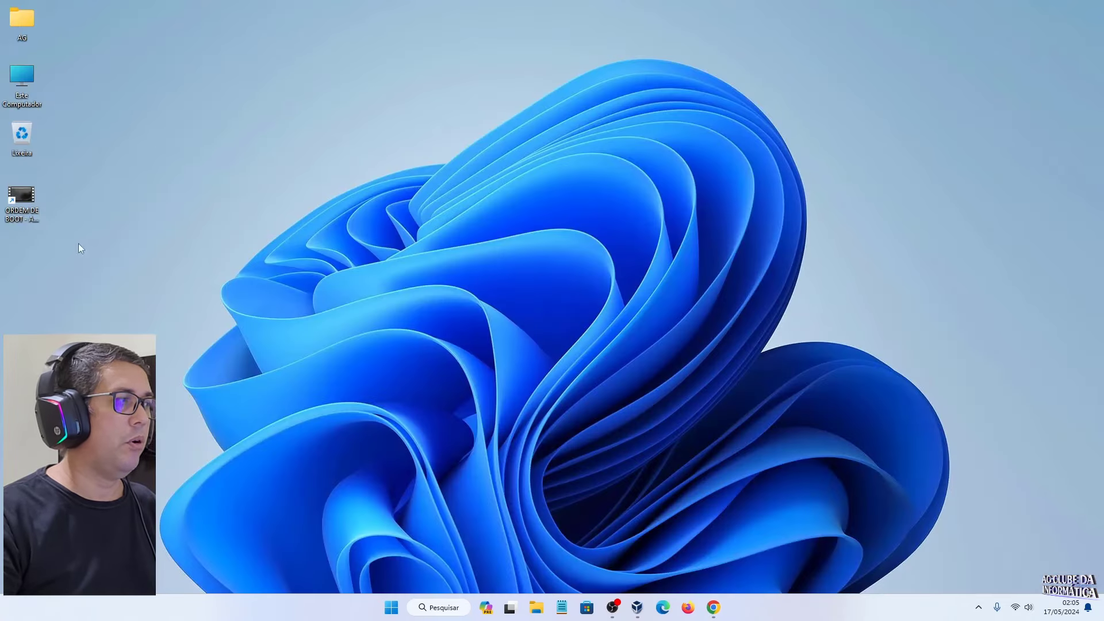
Step: Play the ORDEM DE BOOT video and skip ahead to the MSI Click BIOS 5 screen
double_click(21, 198)
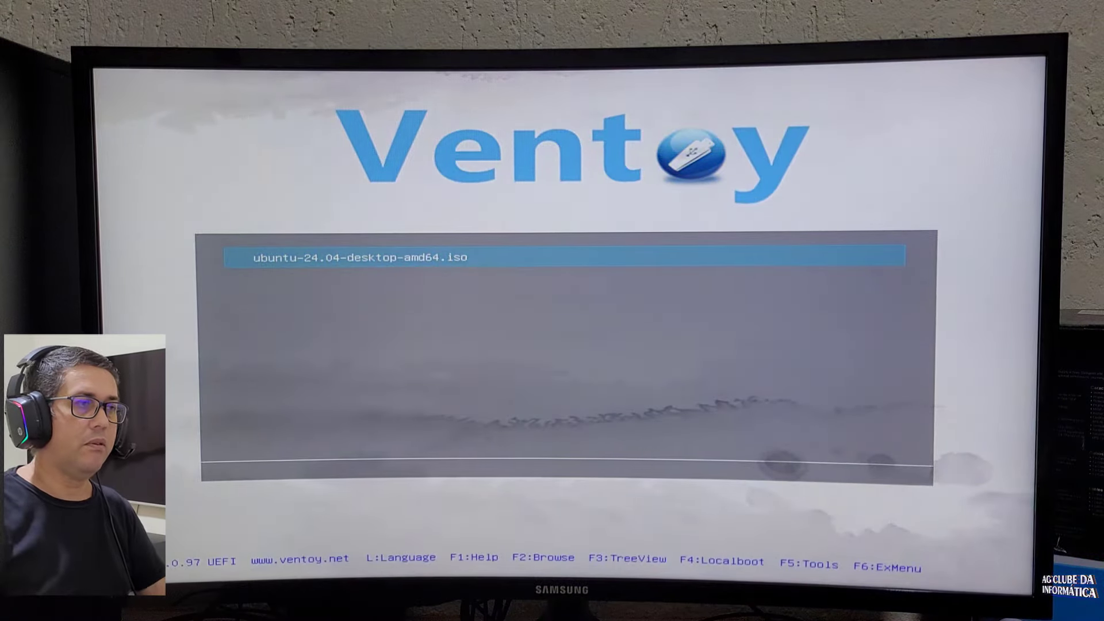
left_click(552, 590)
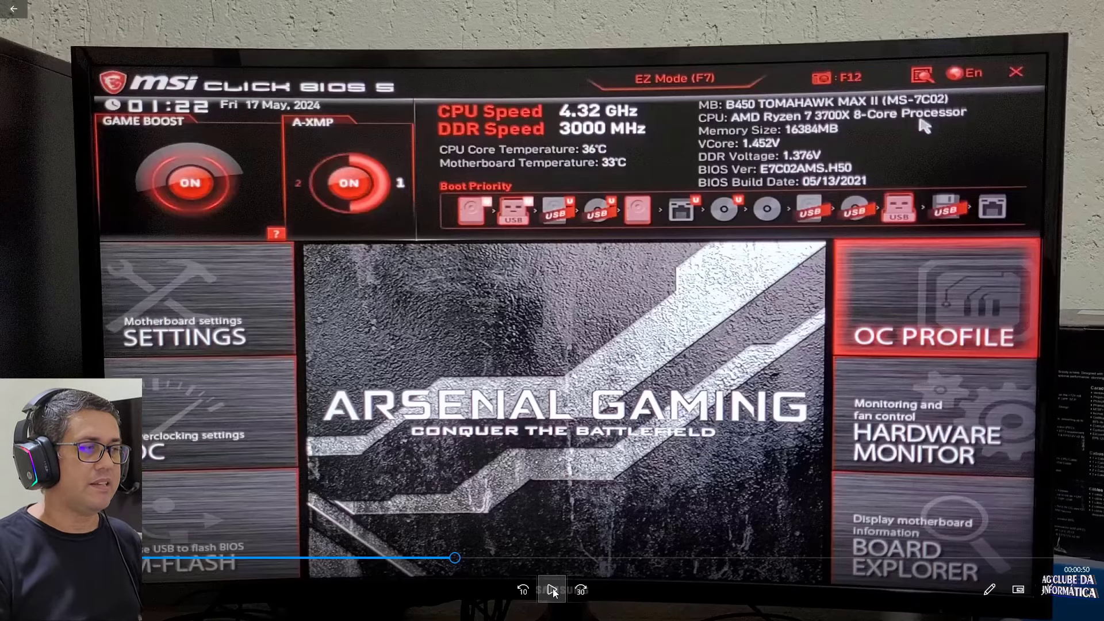
Step: Resume the boot-order video so it plays through setting Boot Option #1 to the USB key
left_click(552, 591)
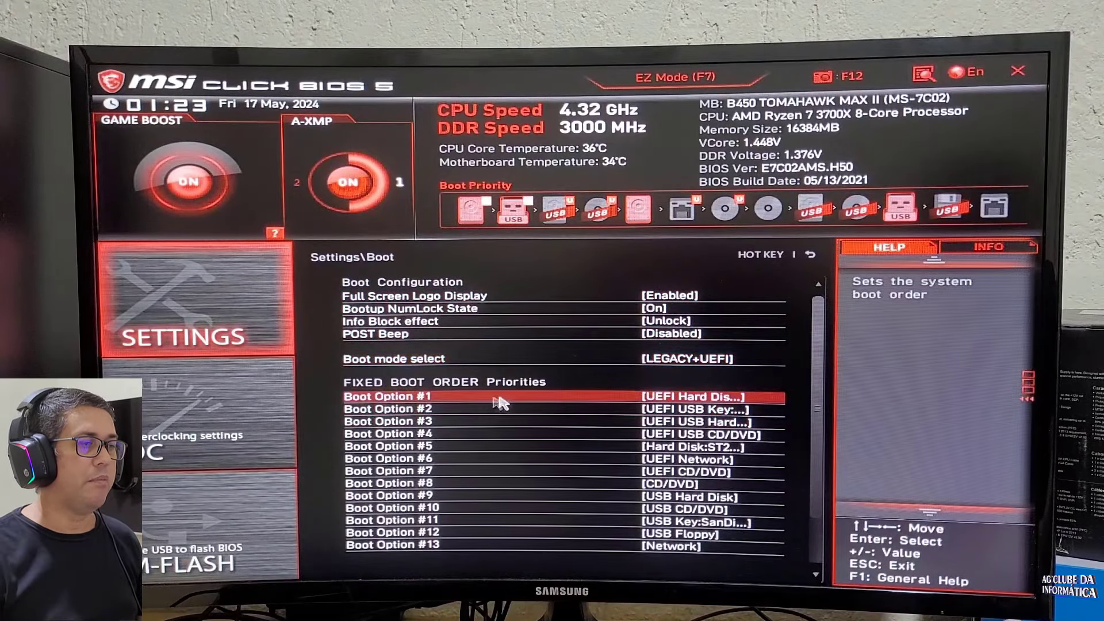
mouse_move(874, 486)
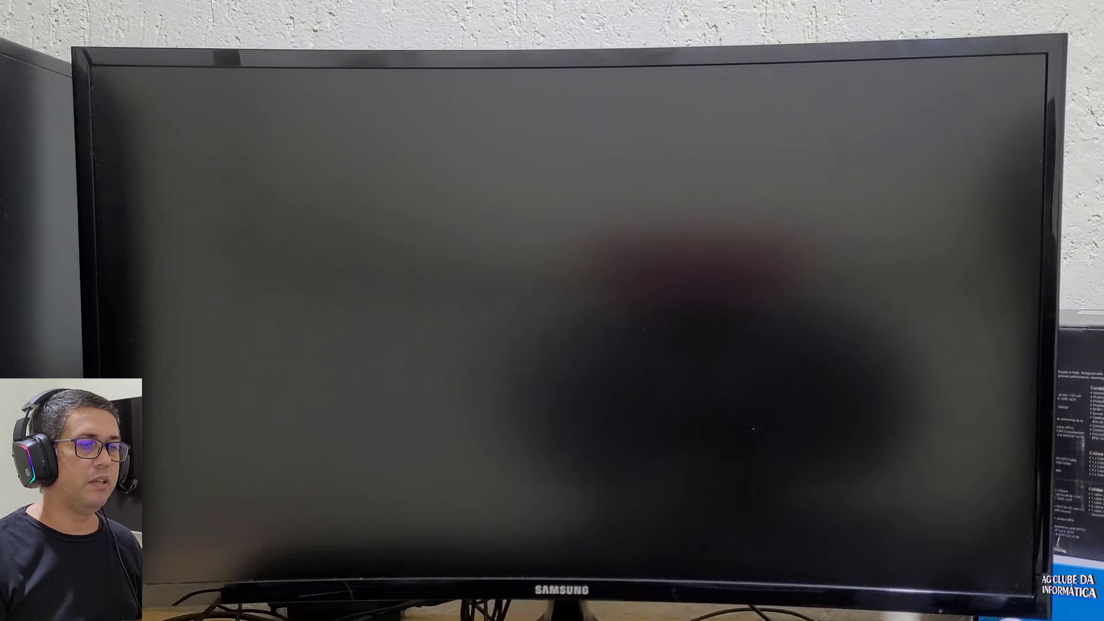
Step: Highlight Start Linux Mint in the boot menu and boot into the live desktop
key("Down")
key("Down")
key("Down")
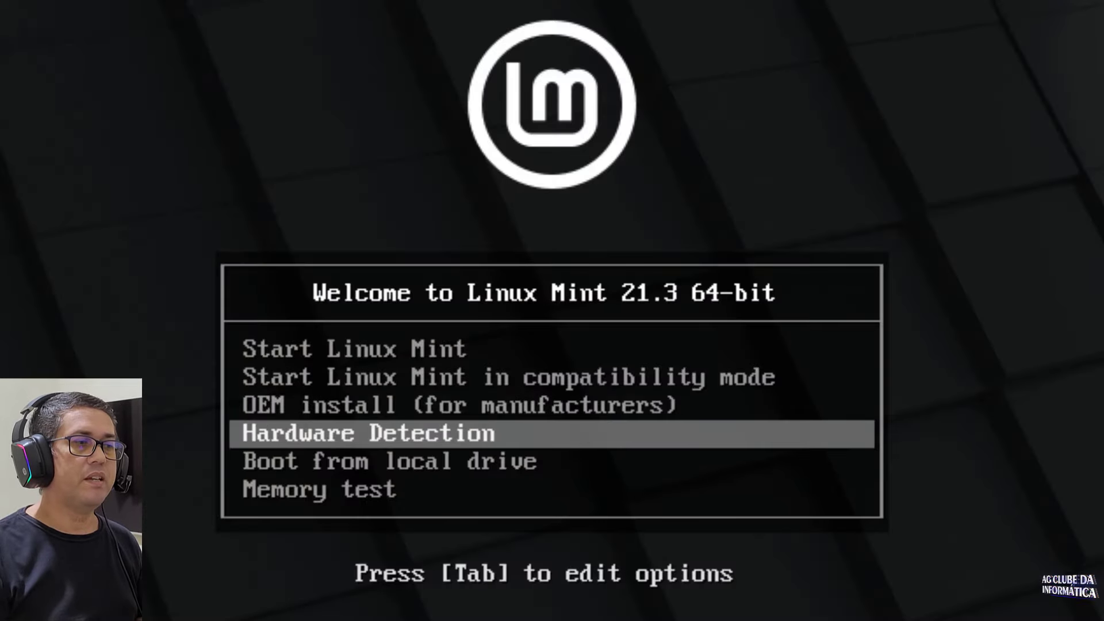
key("Up")
key("Up")
key("Up")
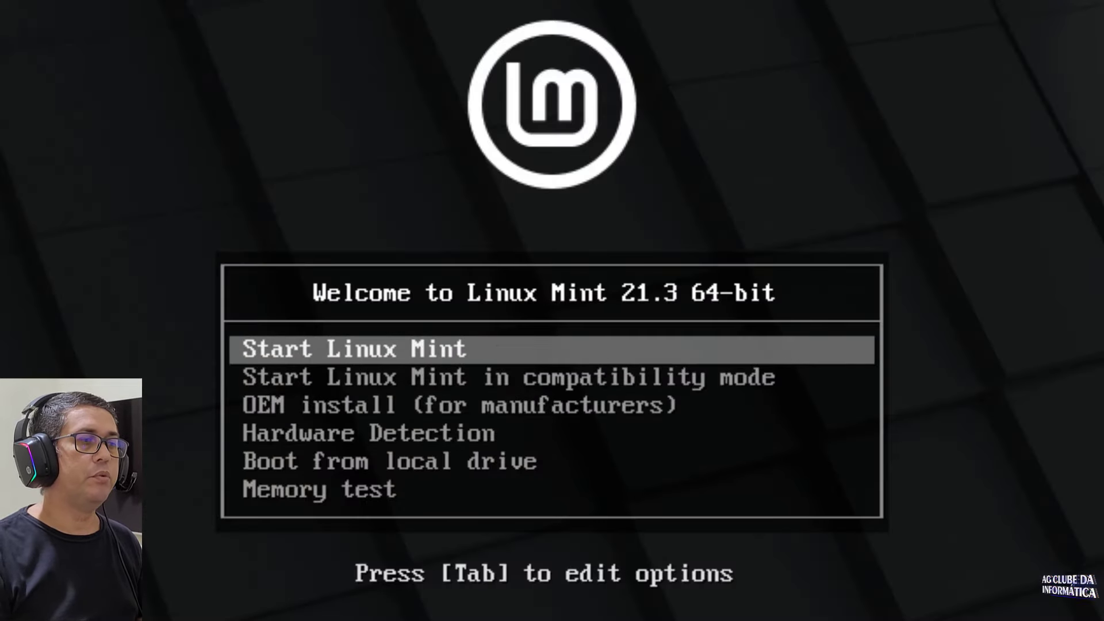
key("Down")
key("Down")
key("Up")
key("Up")
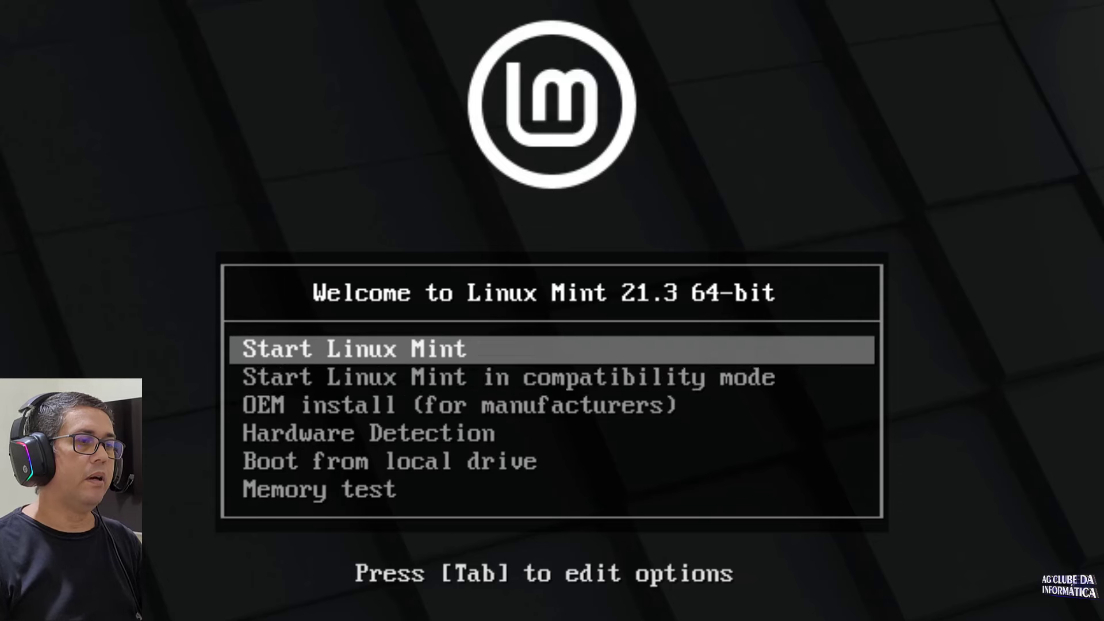
key("Down")
key("Down")
key("Down")
key("Up")
key("Up")
key("Up")
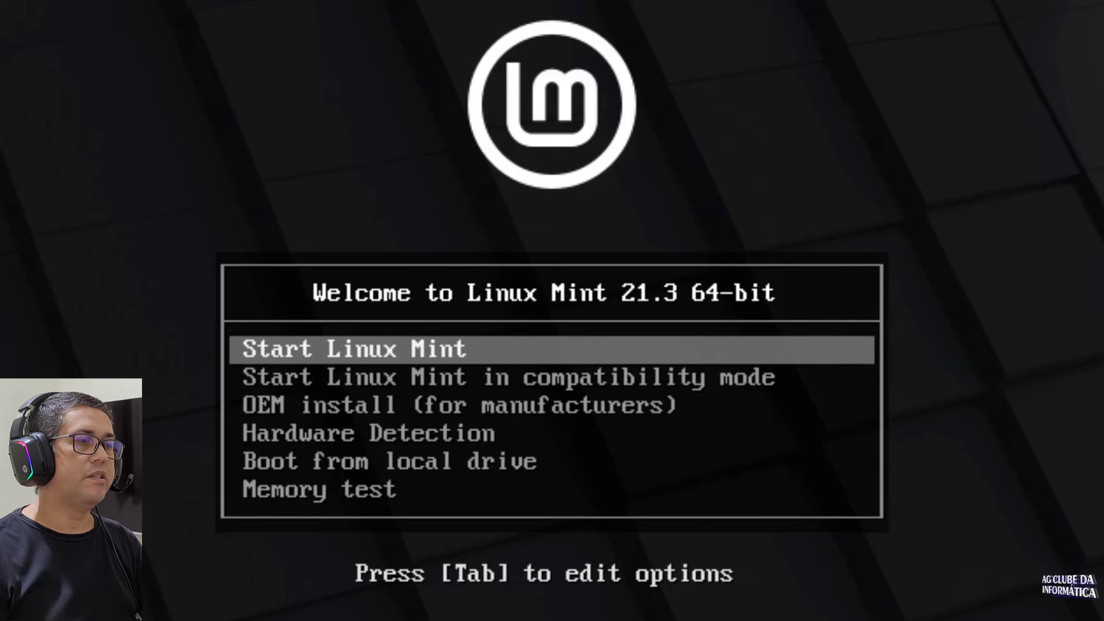
key("Down")
key("Down")
key("Up")
key("Up")
key("Down")
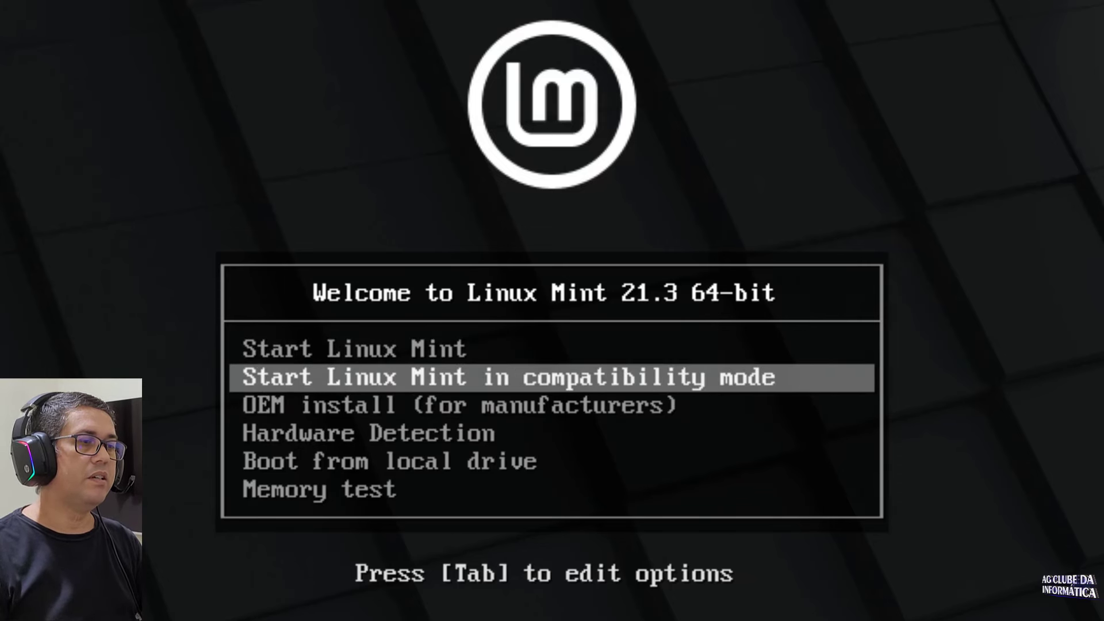
key("Up")
key("Down")
key("Up")
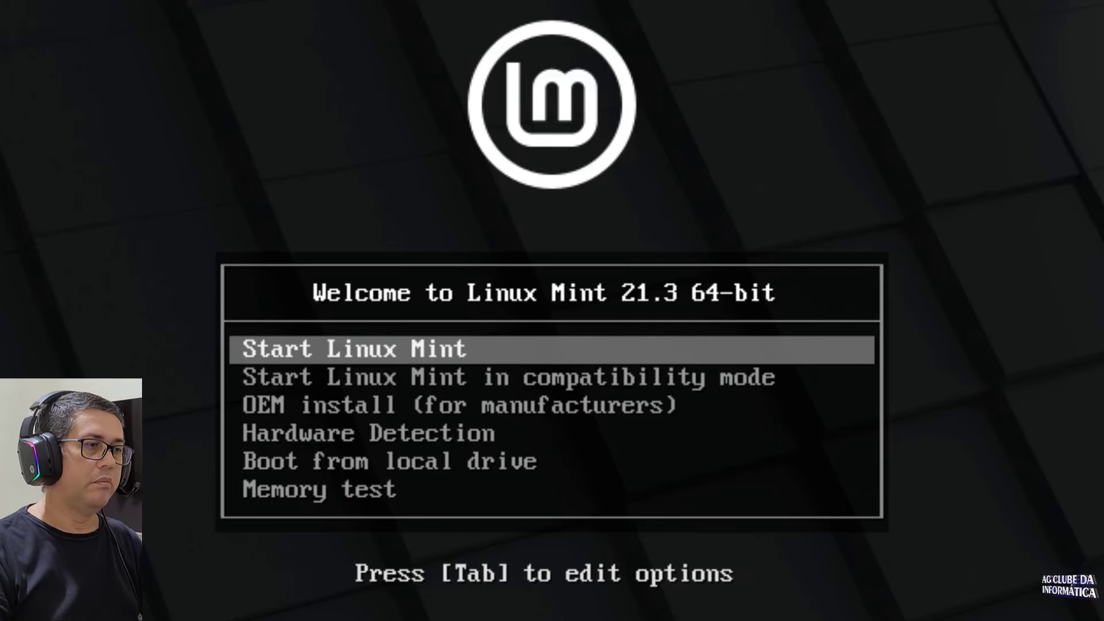
key("Return")
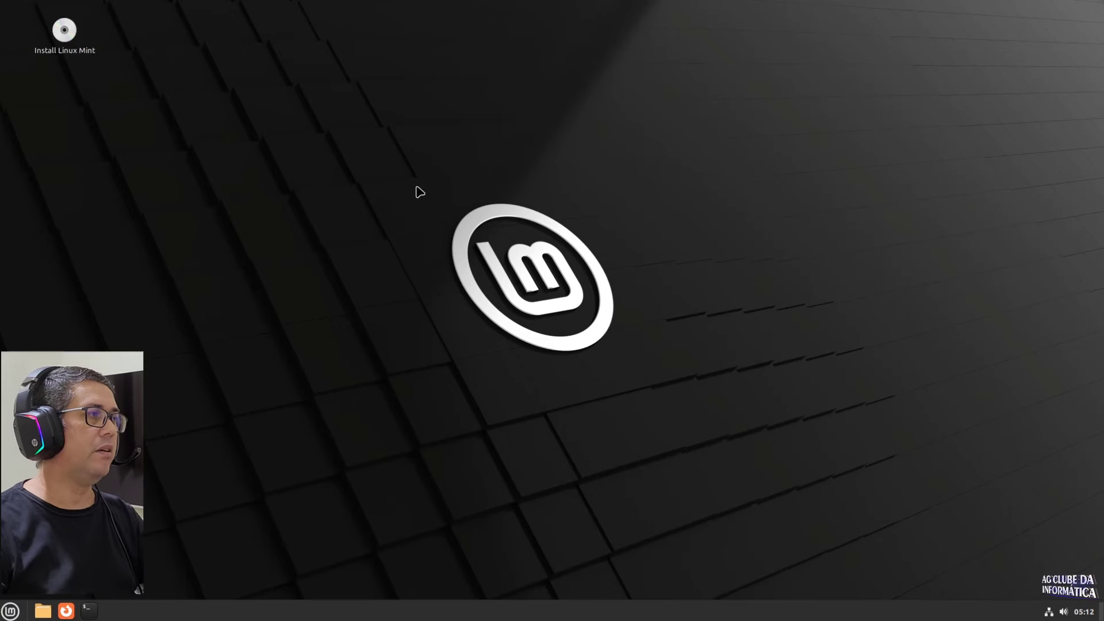
Step: Launch the Linux Mint installer and choose Português do Brasil as the language
double_click(61, 34)
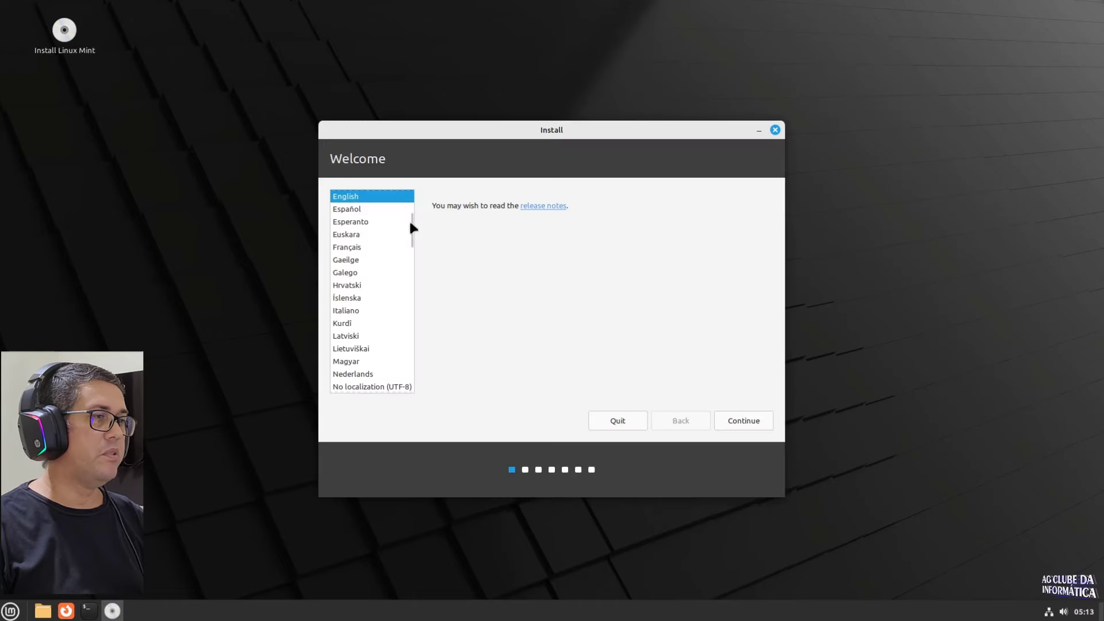
scroll(378, 276, "down", 5)
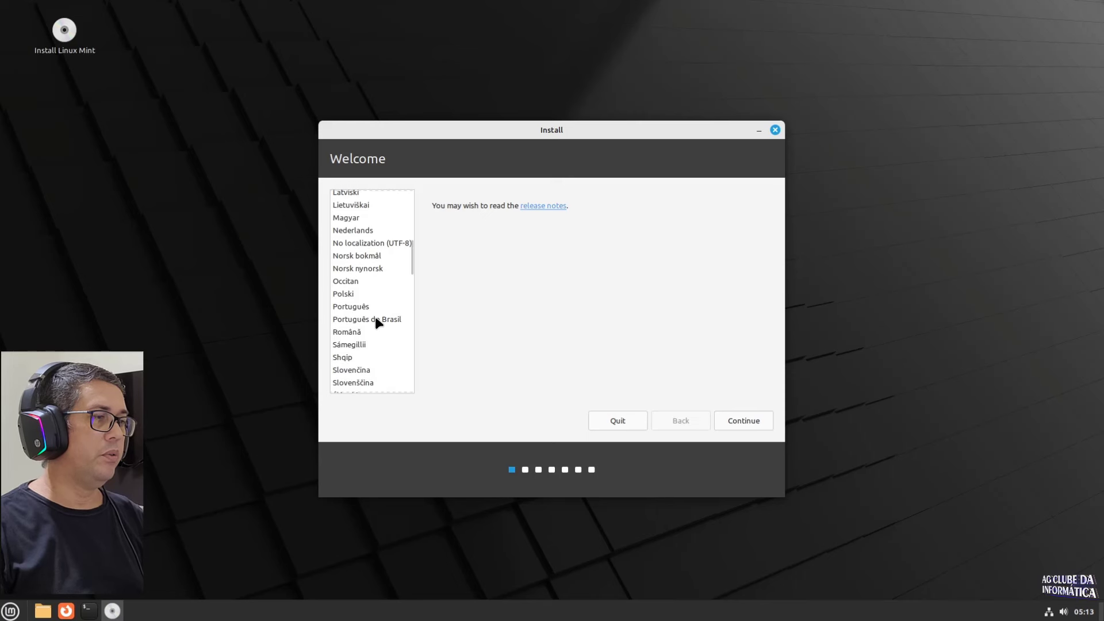
left_click(374, 319)
left_click(738, 419)
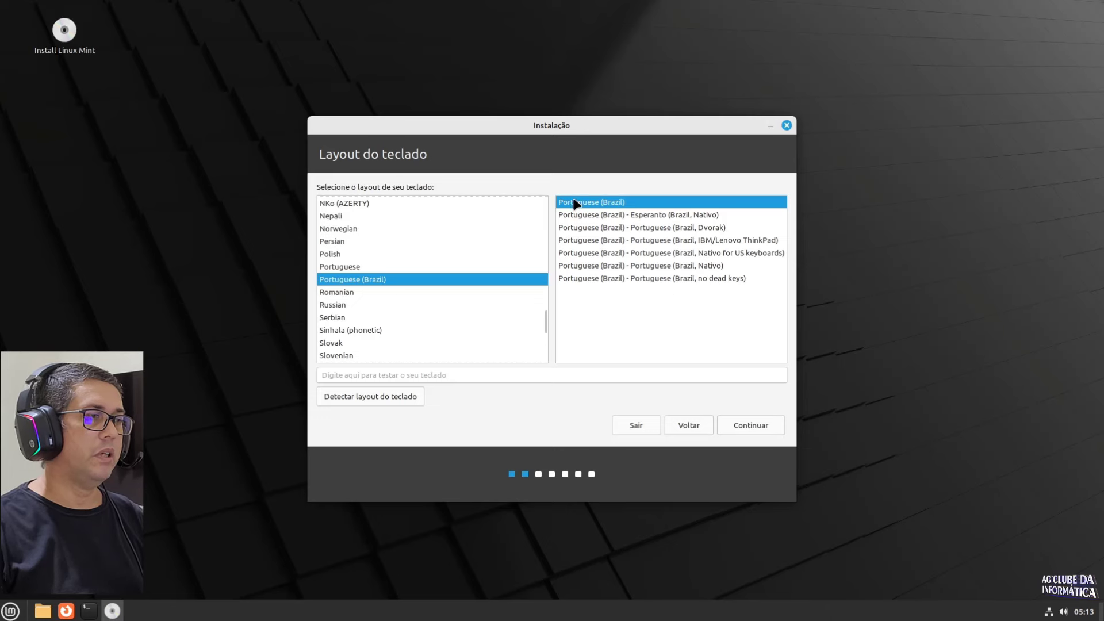
Step: Keep the Portuguese (Brazil) keyboard and enable installing multimedia codecs
left_click(744, 426)
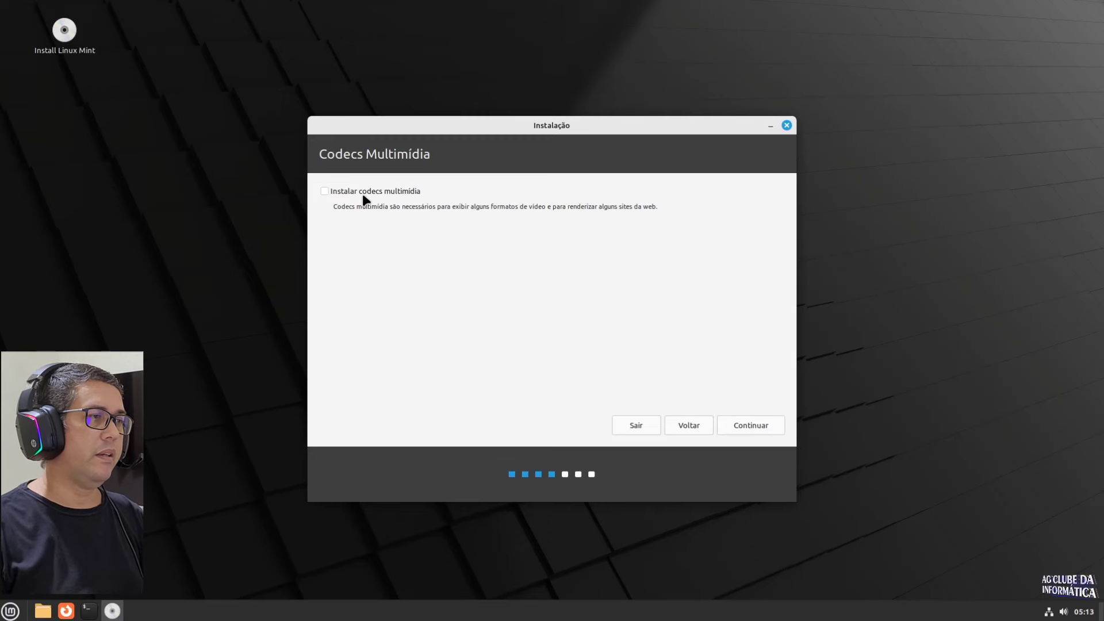
left_click(359, 192)
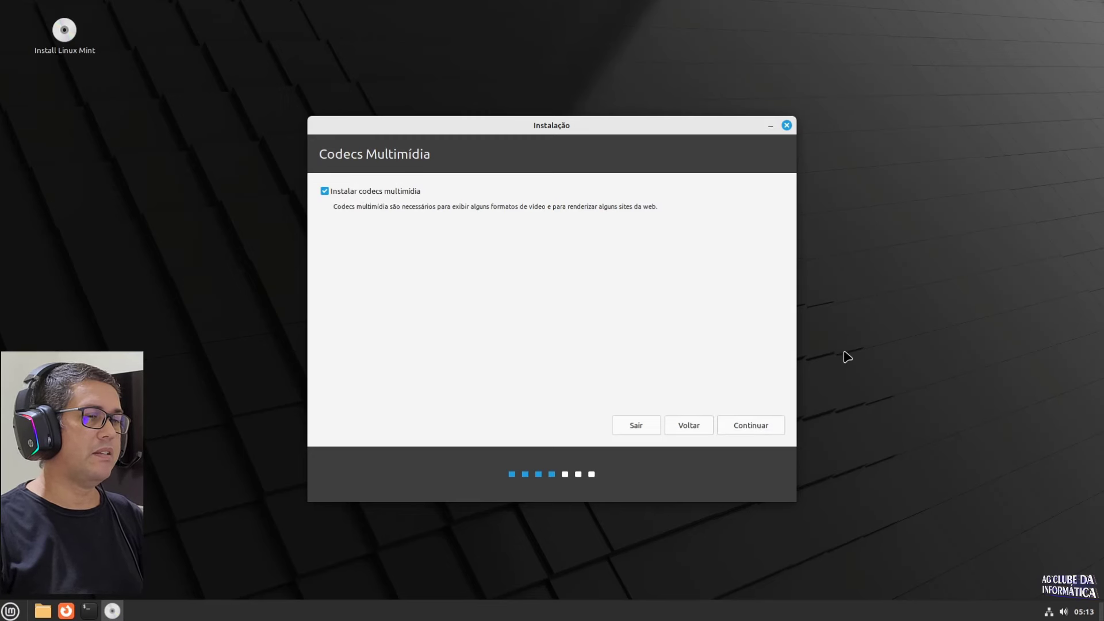
left_click(757, 426)
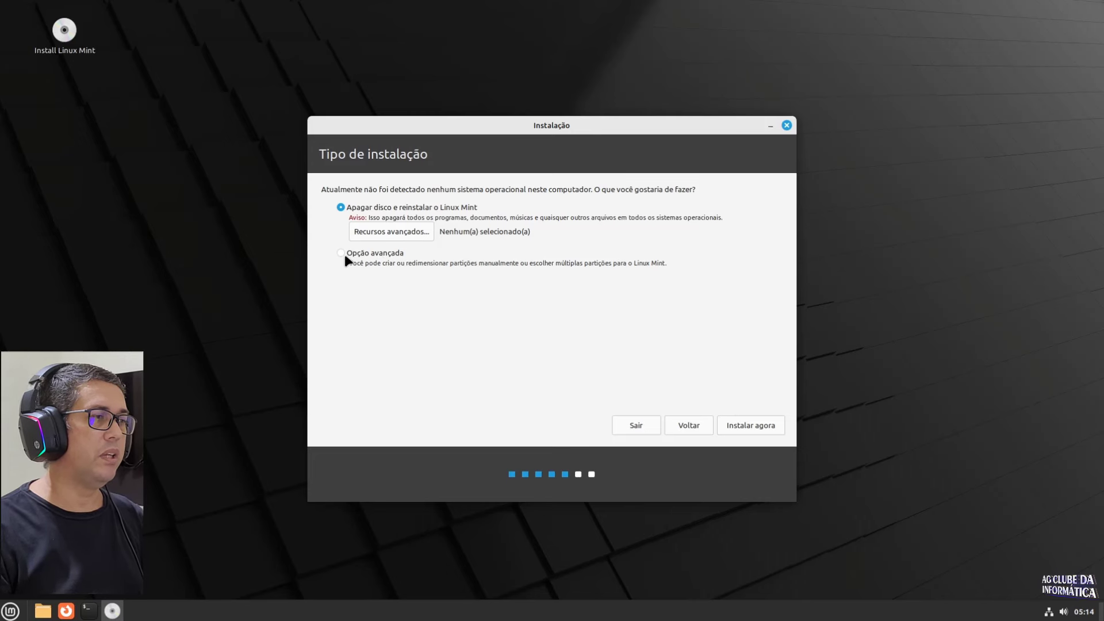
Step: Choose Opção avançada to partition /dev/sda manually
left_click(378, 253)
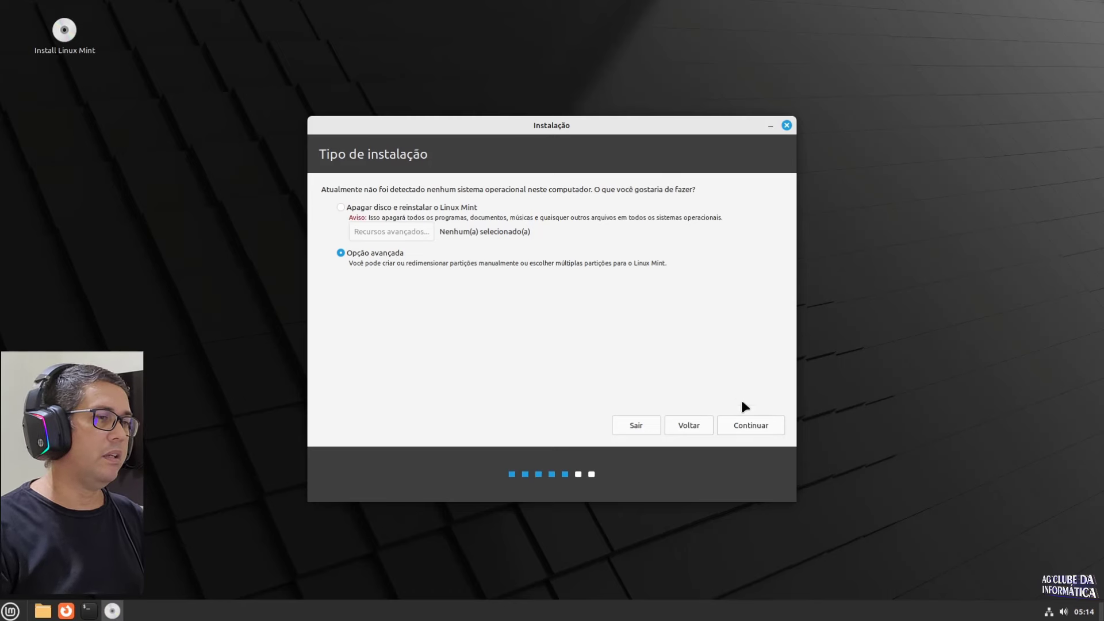
left_click(745, 428)
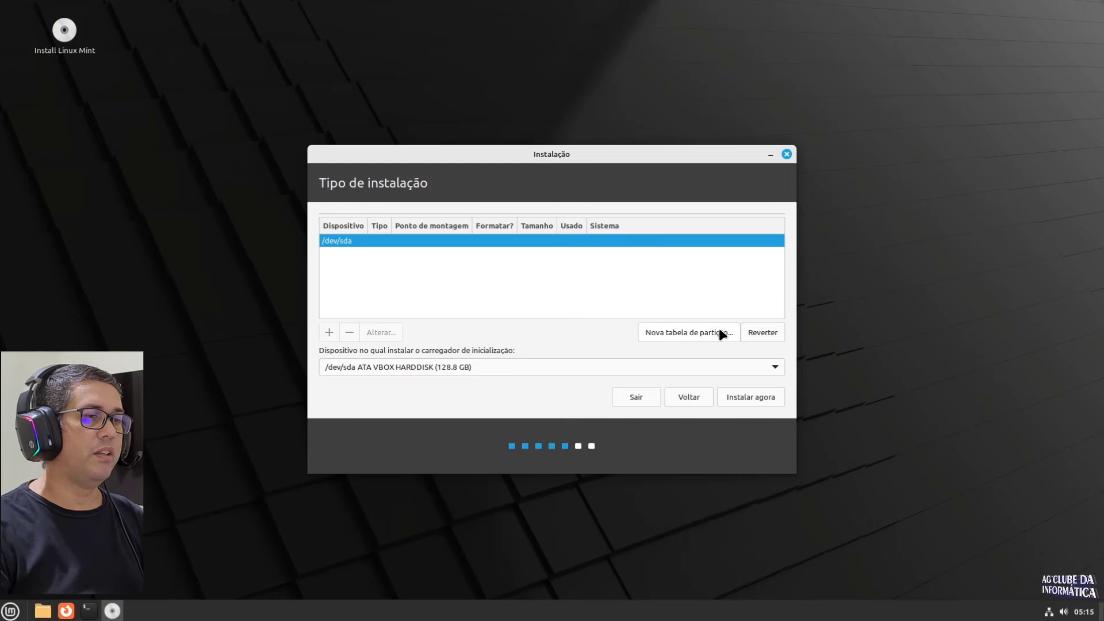
Step: Create a new empty partition table on /dev/sda and select its 128848 MB free space
left_click(669, 335)
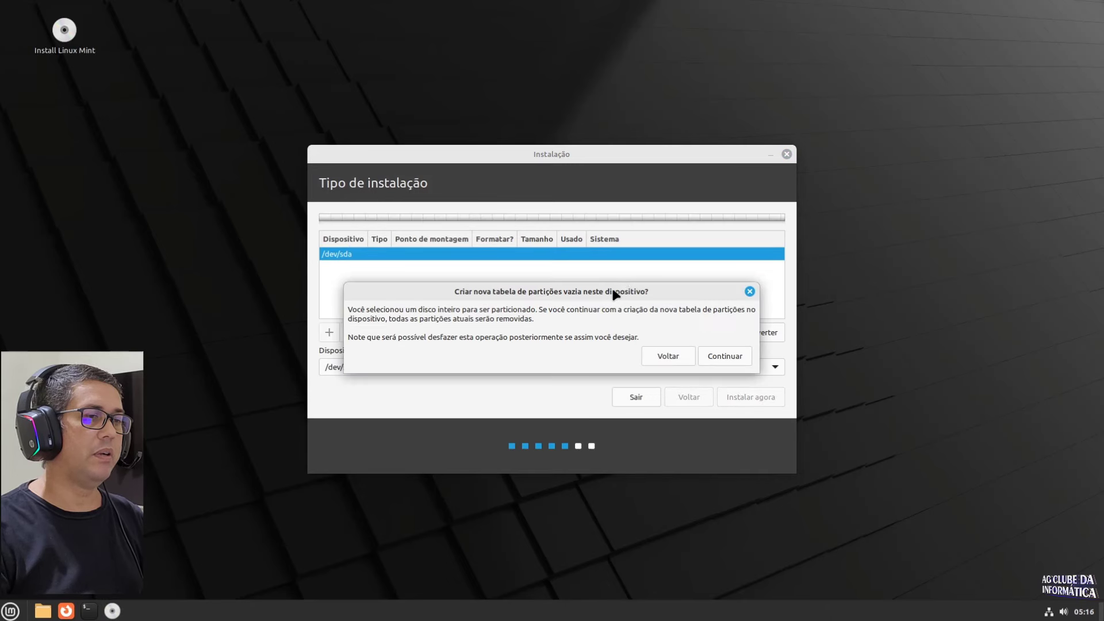
left_click(724, 356)
left_click(589, 266)
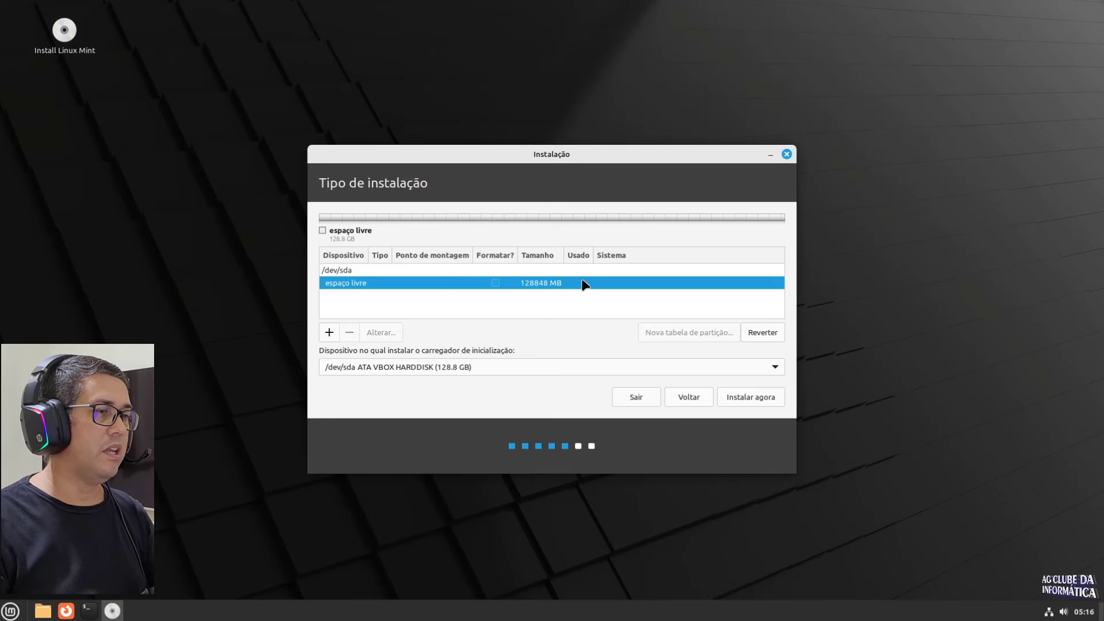
Step: Create a 2048 MB swap partition, /dev/sda1, in the free space
left_click(328, 332)
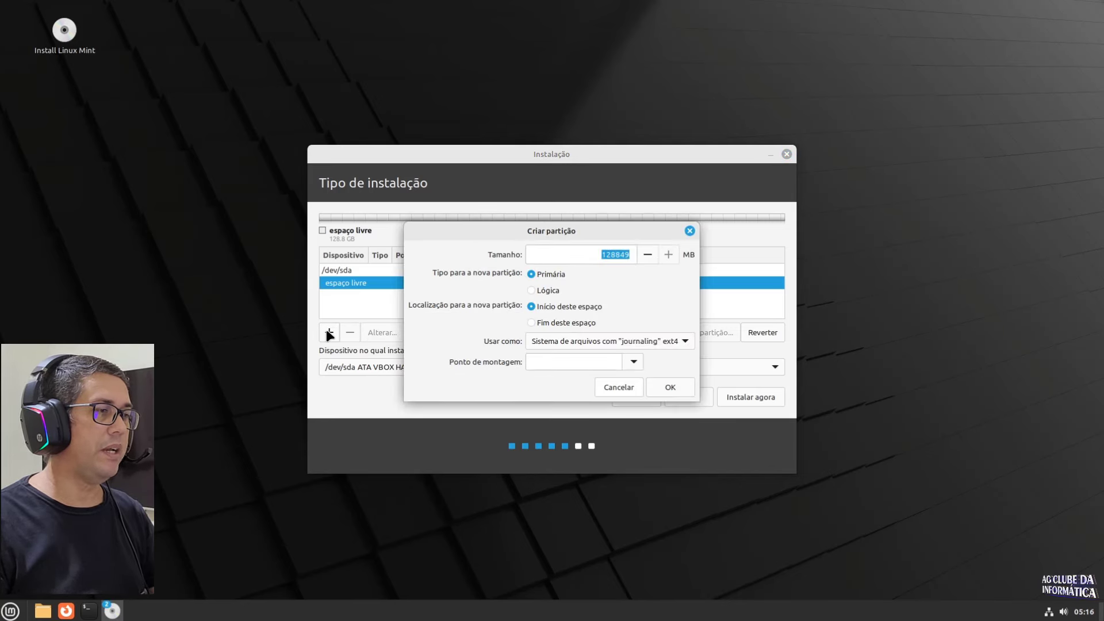
left_click(586, 255)
double_click(576, 255)
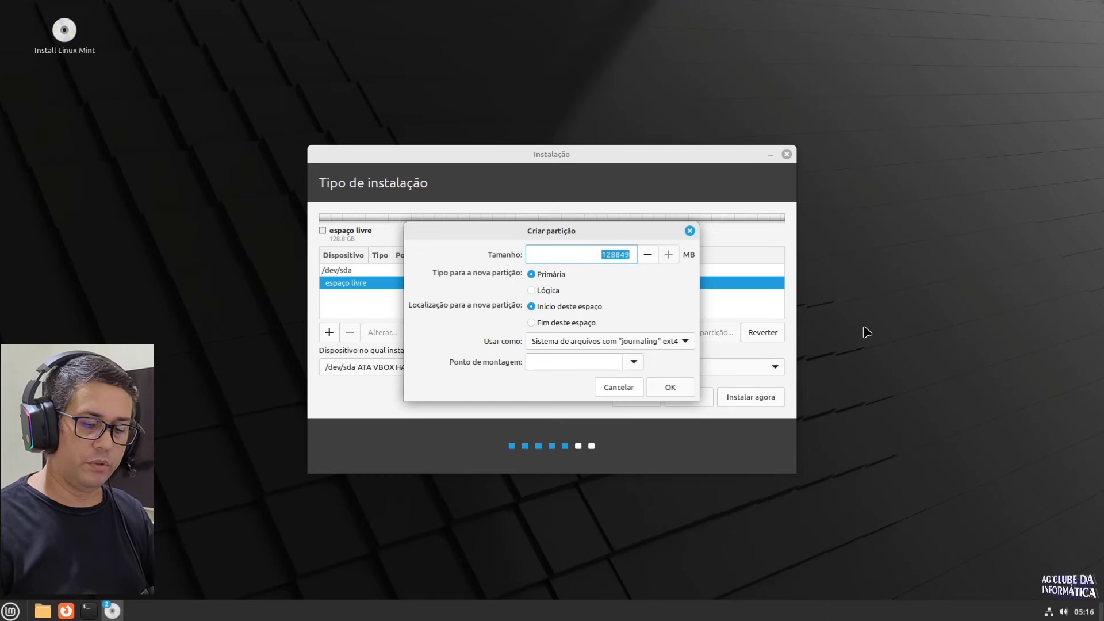
type("2048")
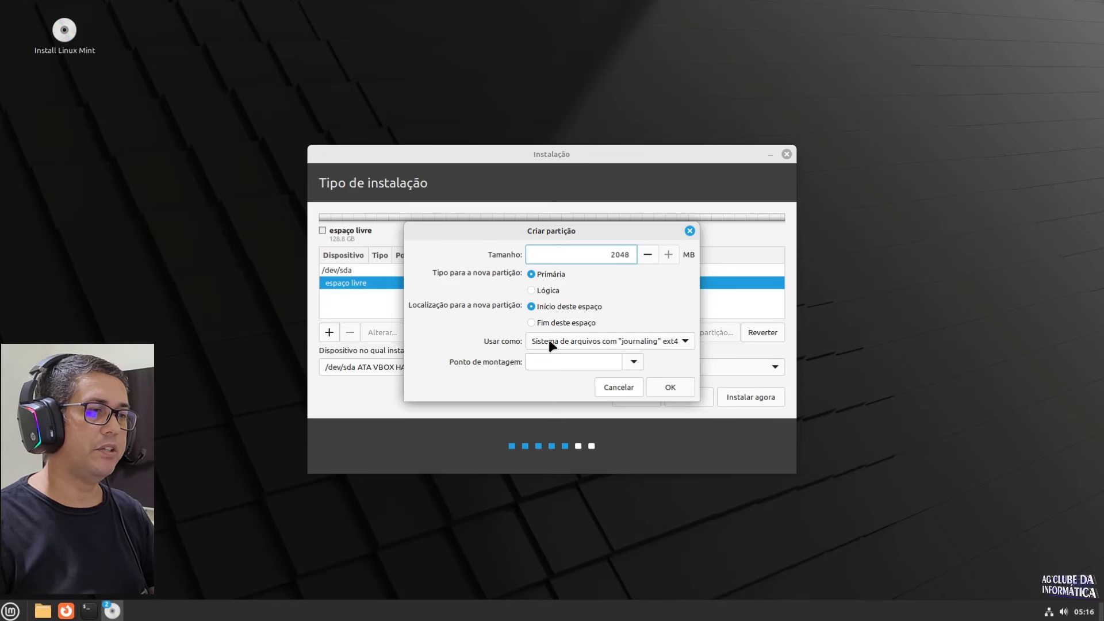
left_click(564, 341)
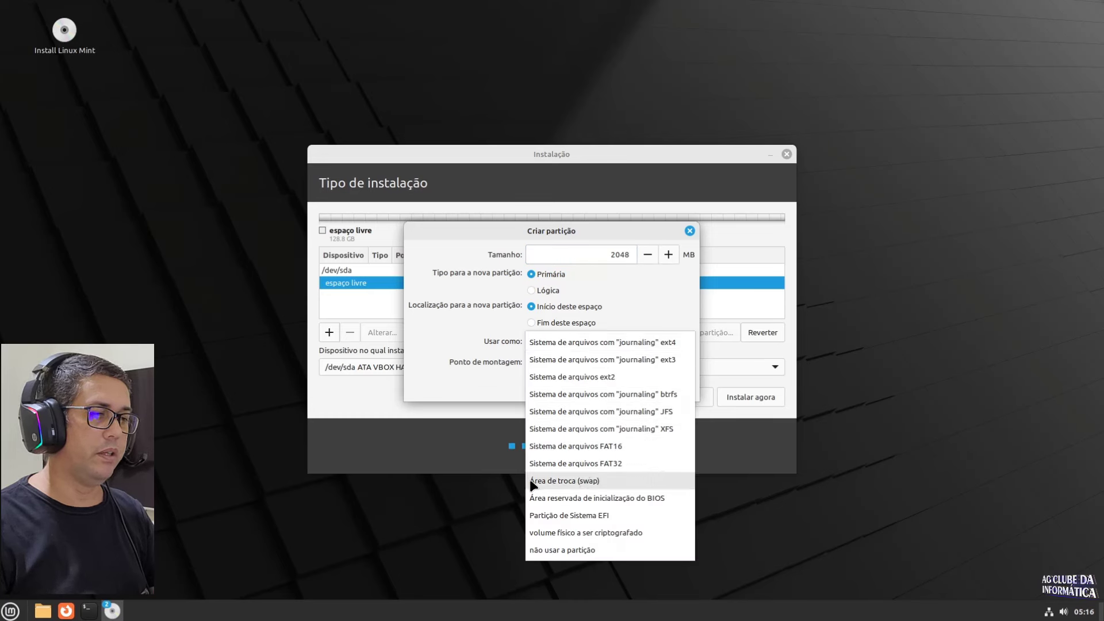
left_click(590, 482)
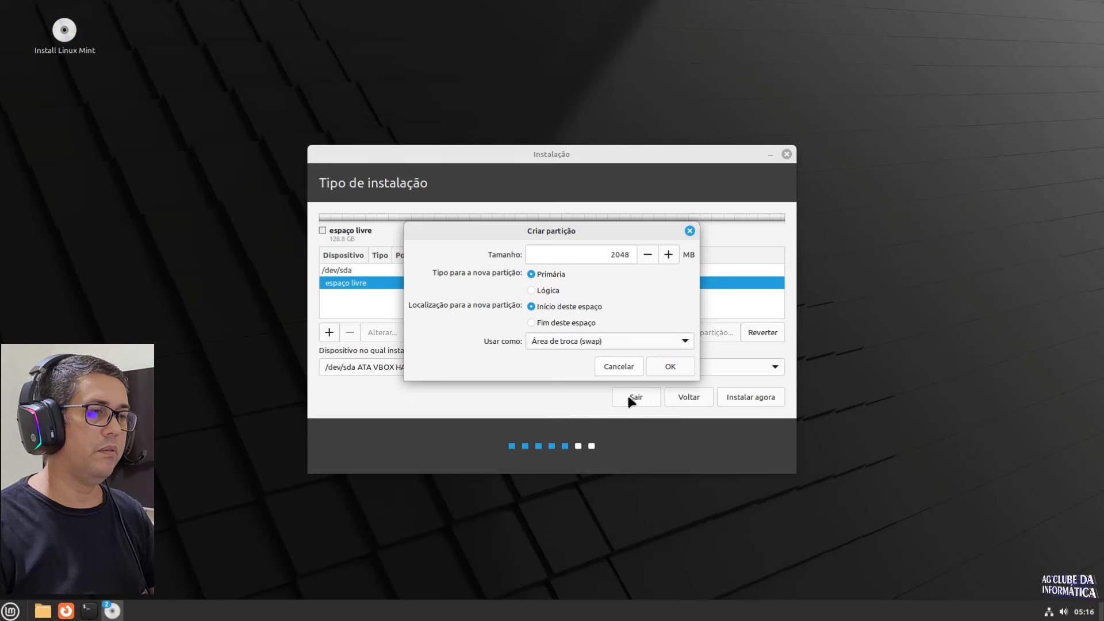
left_click(681, 368)
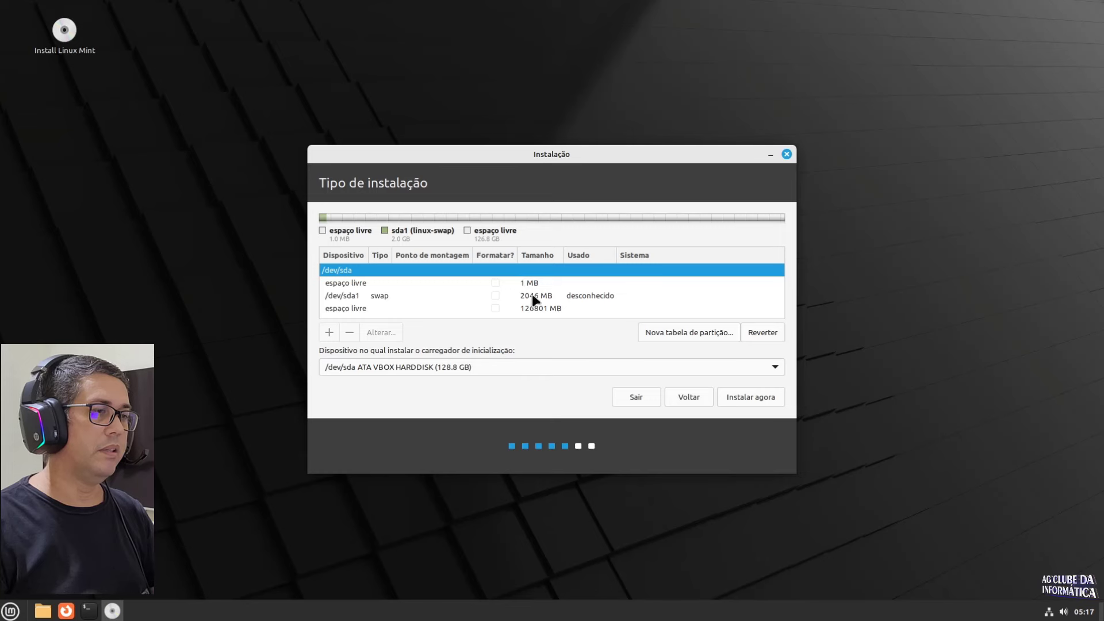
left_click(540, 295)
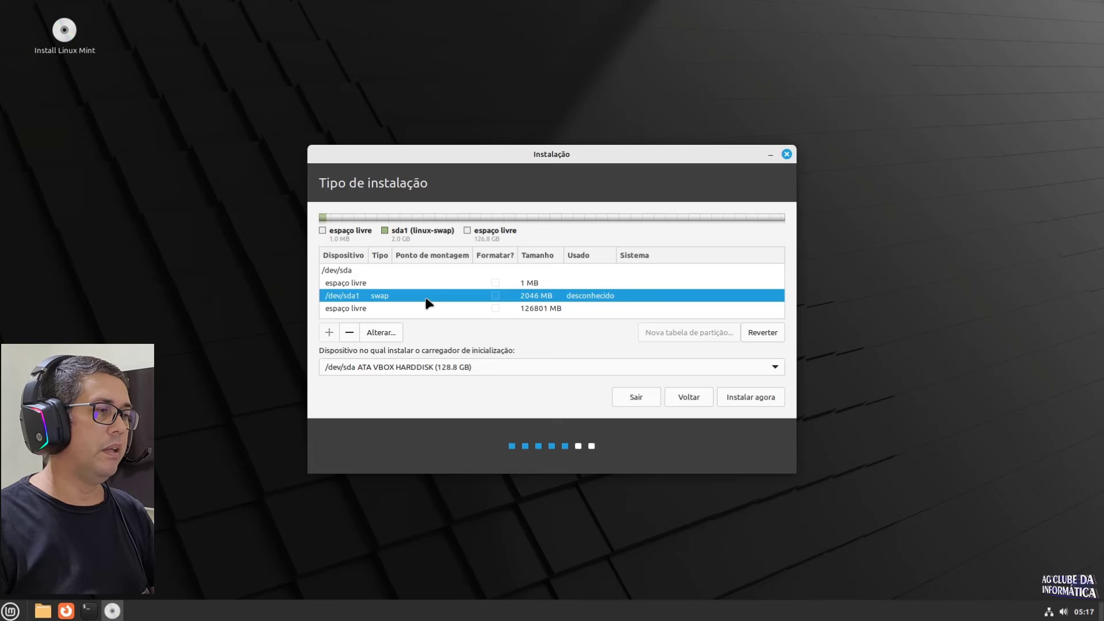
Step: Create a 110 MB EFI system partition, /dev/sda2, in the remaining free space
left_click(351, 308)
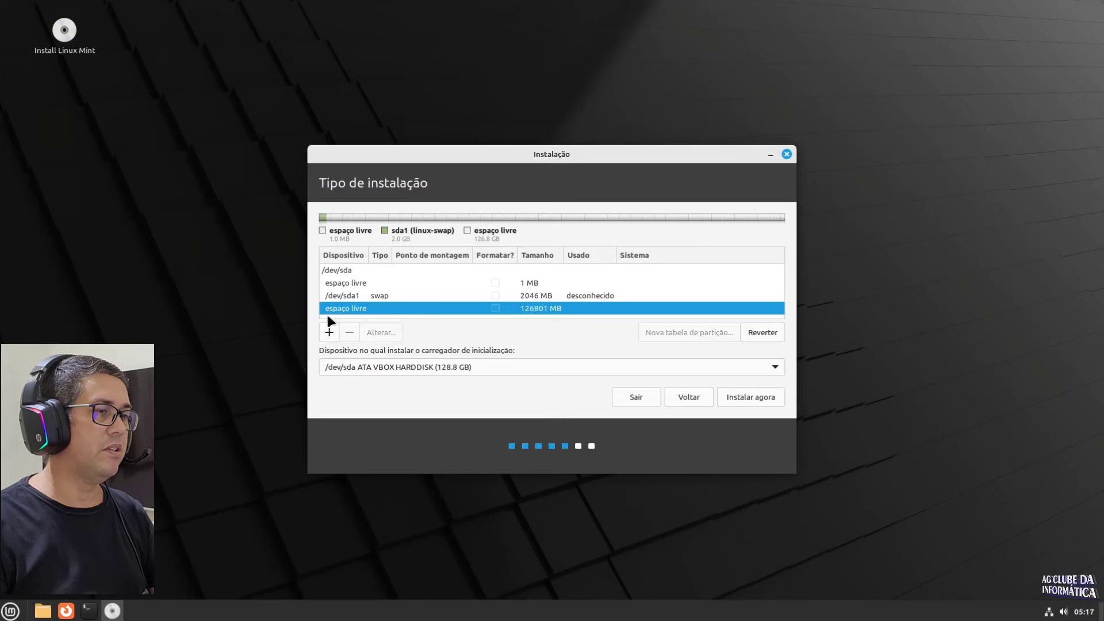
left_click(330, 334)
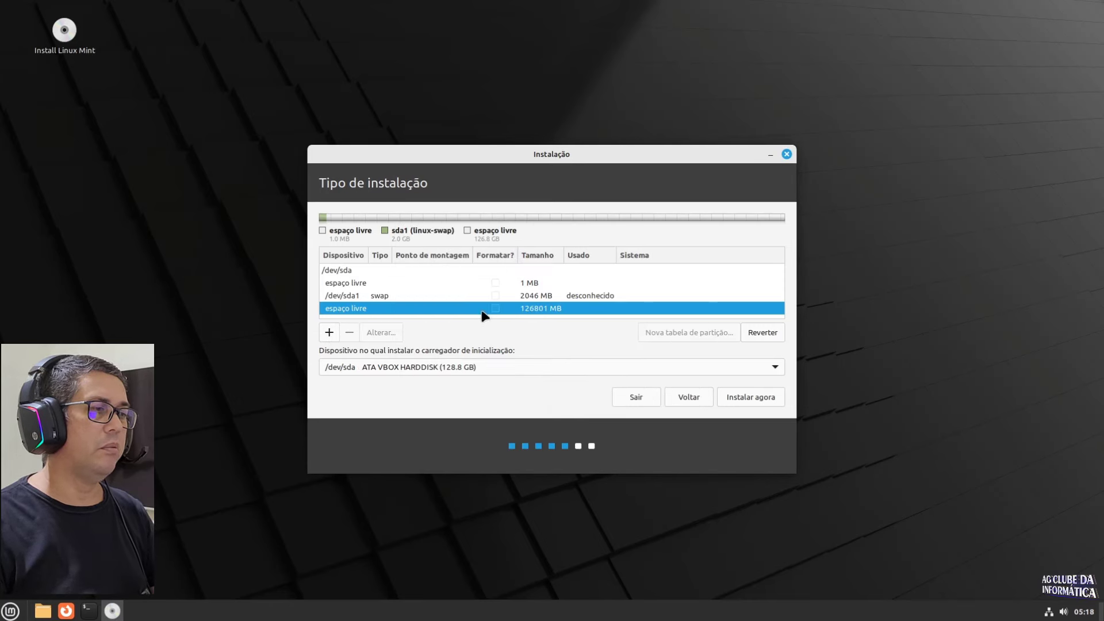
left_click(329, 333)
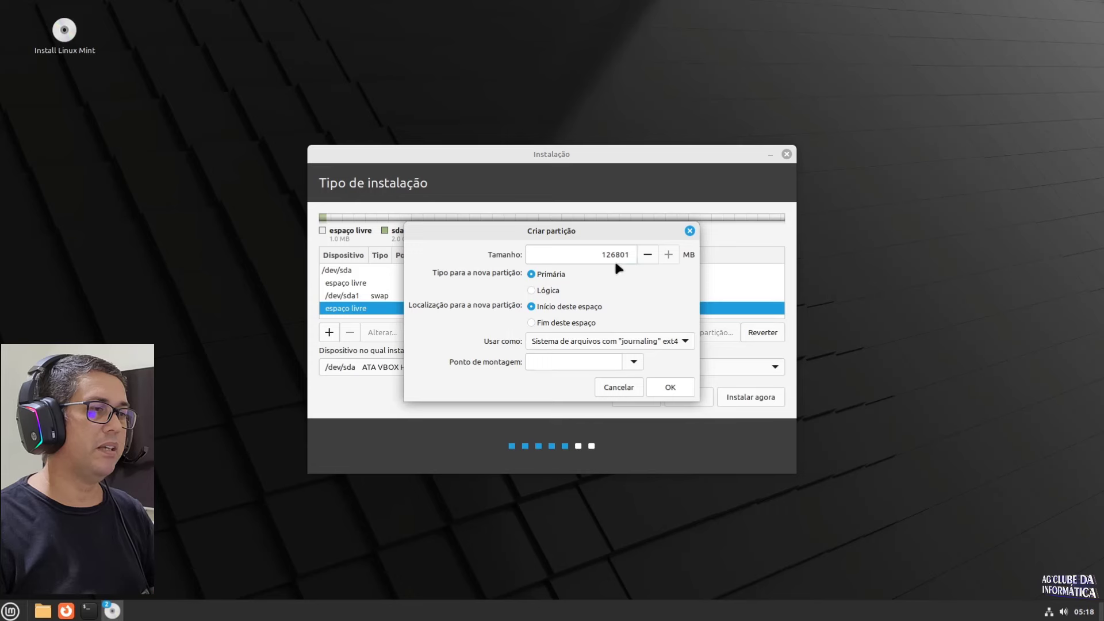
double_click(614, 255)
type("110")
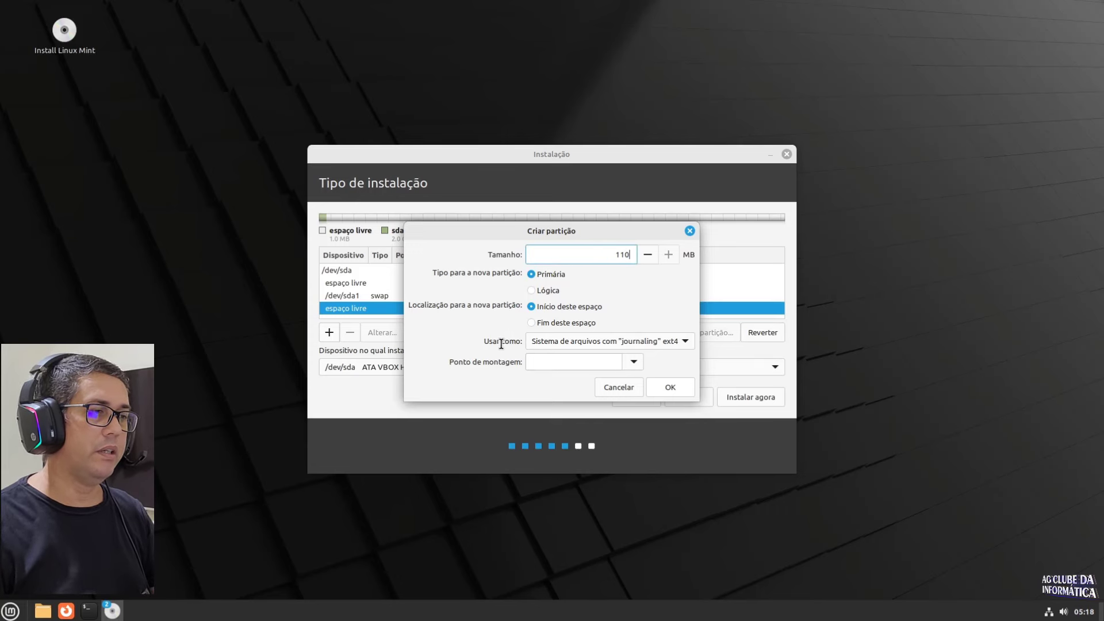
left_click(584, 341)
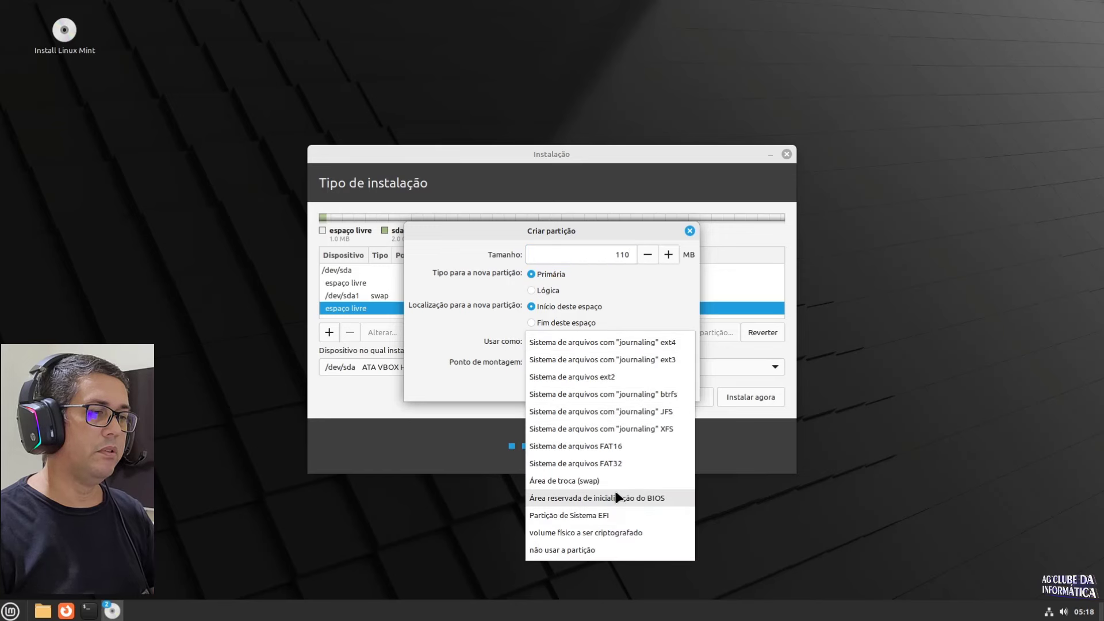
left_click(572, 513)
left_click(671, 367)
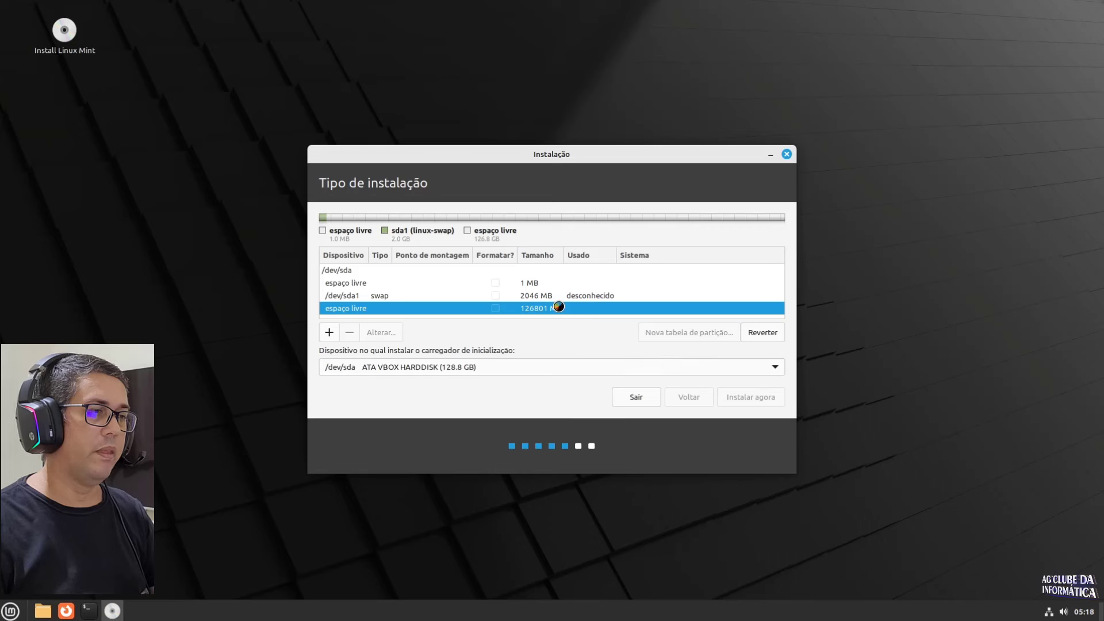
scroll(576, 301, "down", 1)
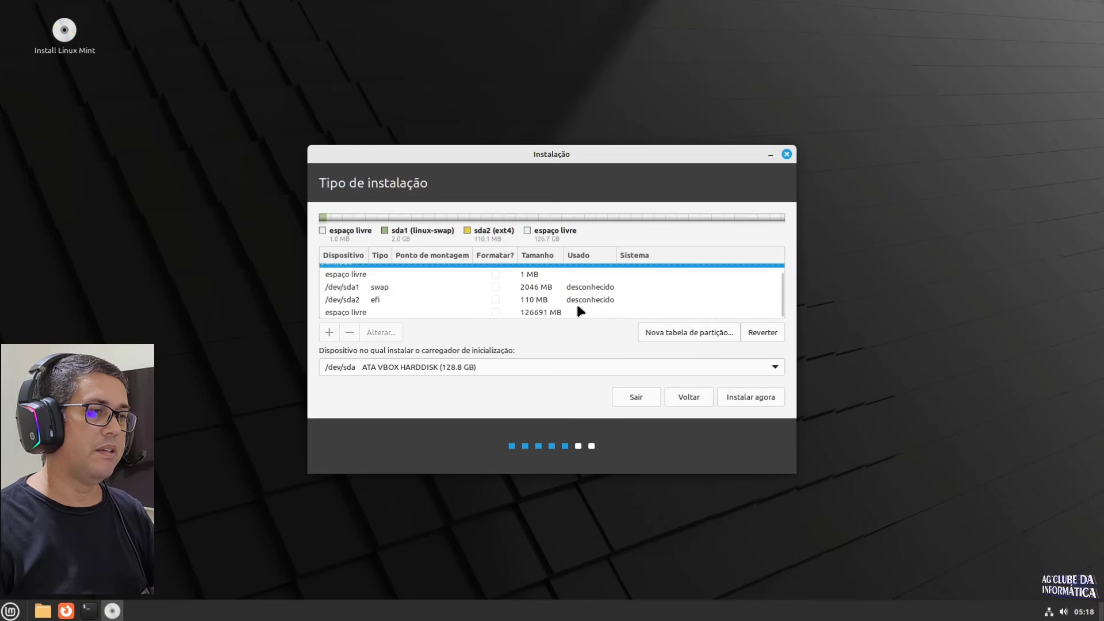
left_click(529, 299)
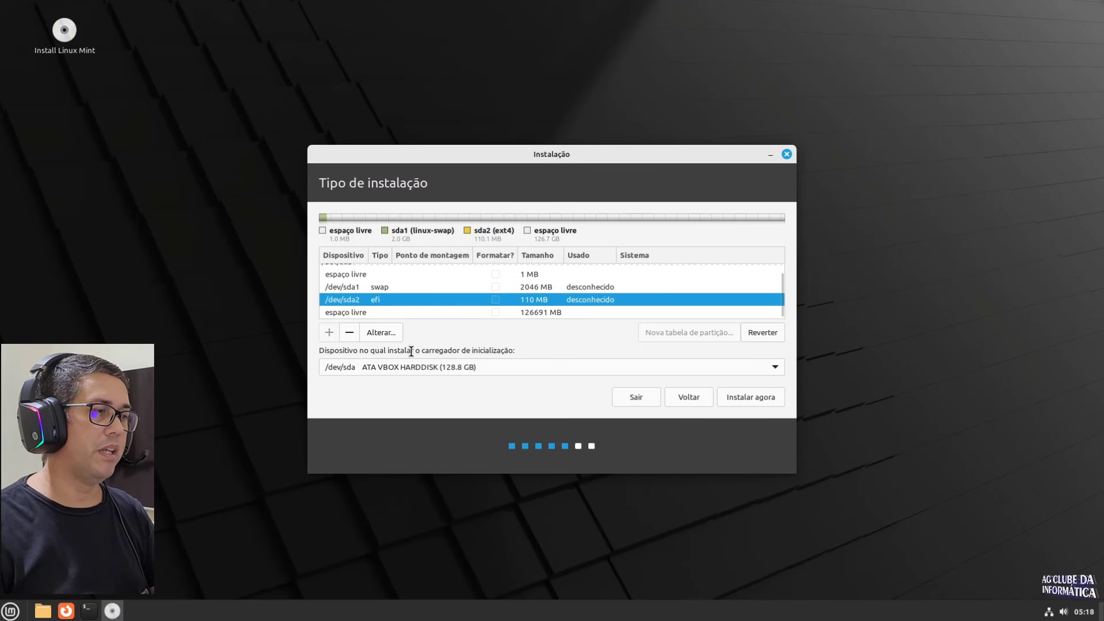
Step: Select the remaining 126691 MB free space and start then cancel a new partition
left_click(351, 312)
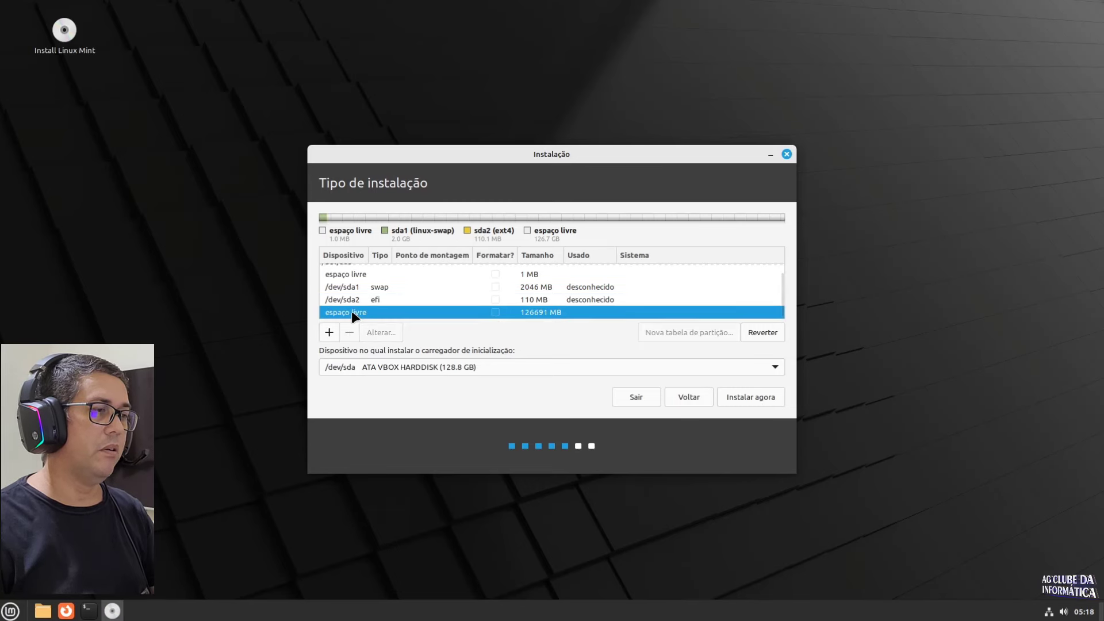
left_click(329, 333)
left_click(613, 390)
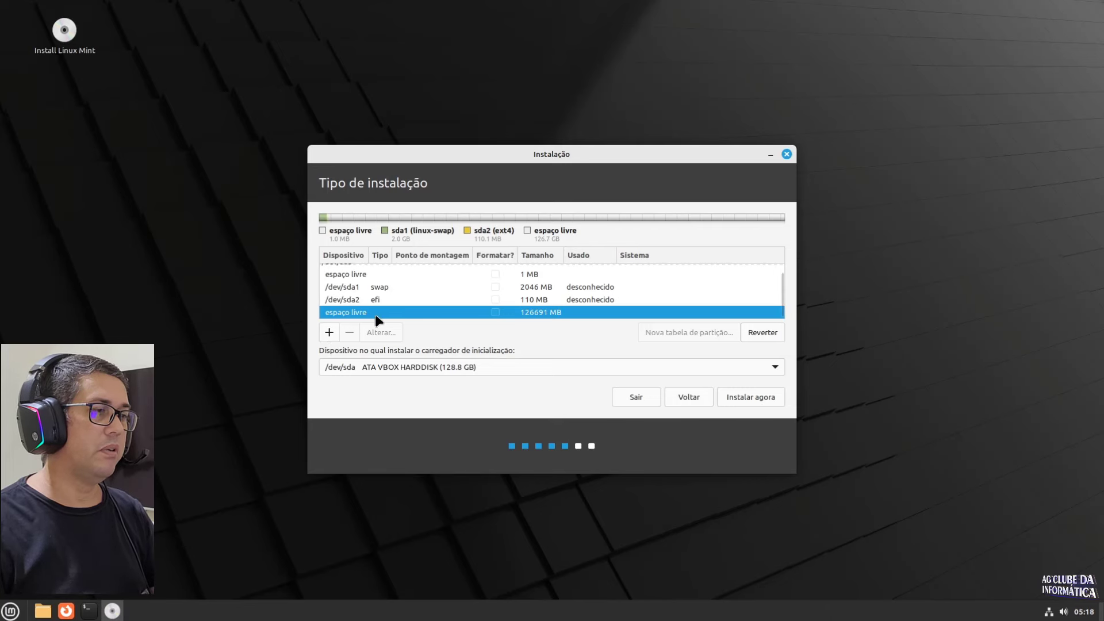
Step: Add an 800 MB partition used as the BIOS reserved boot area
left_click(329, 332)
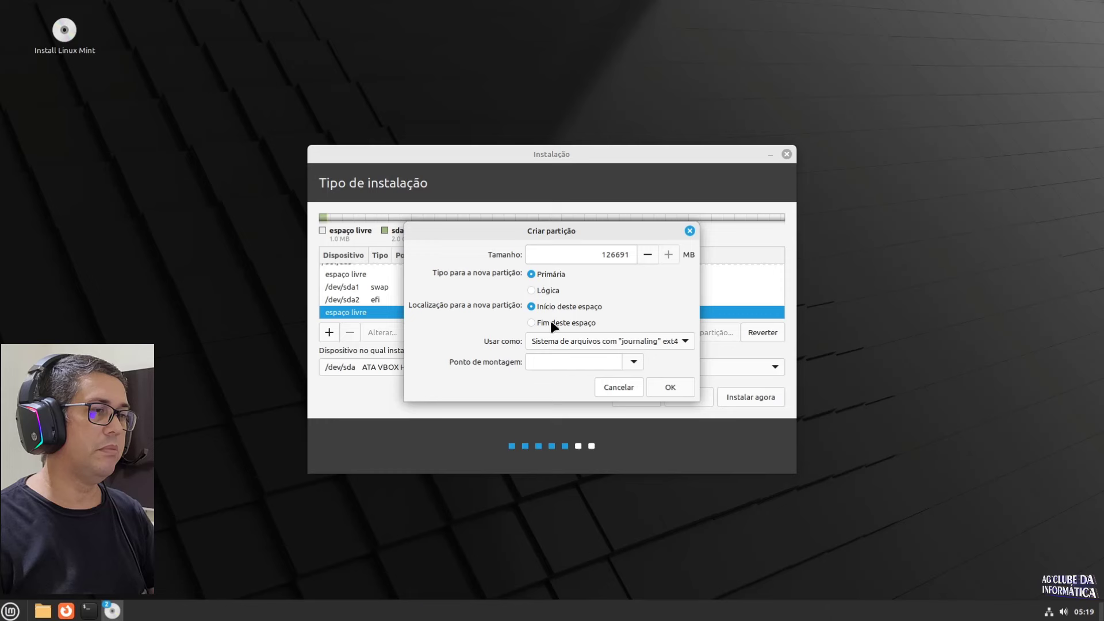
double_click(597, 256)
type("80")
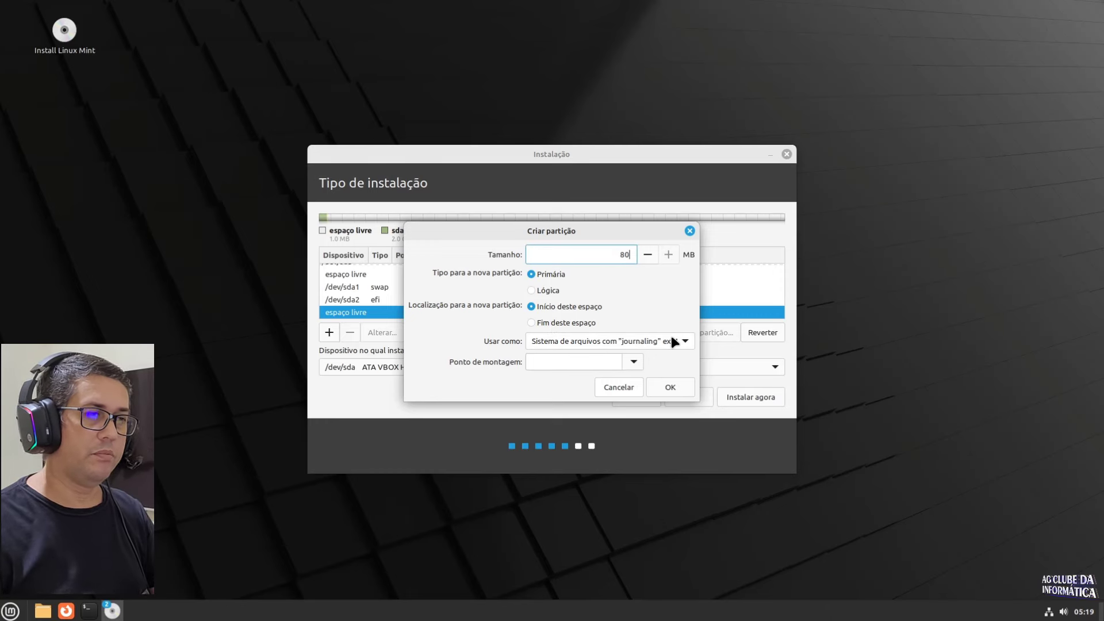
type("0")
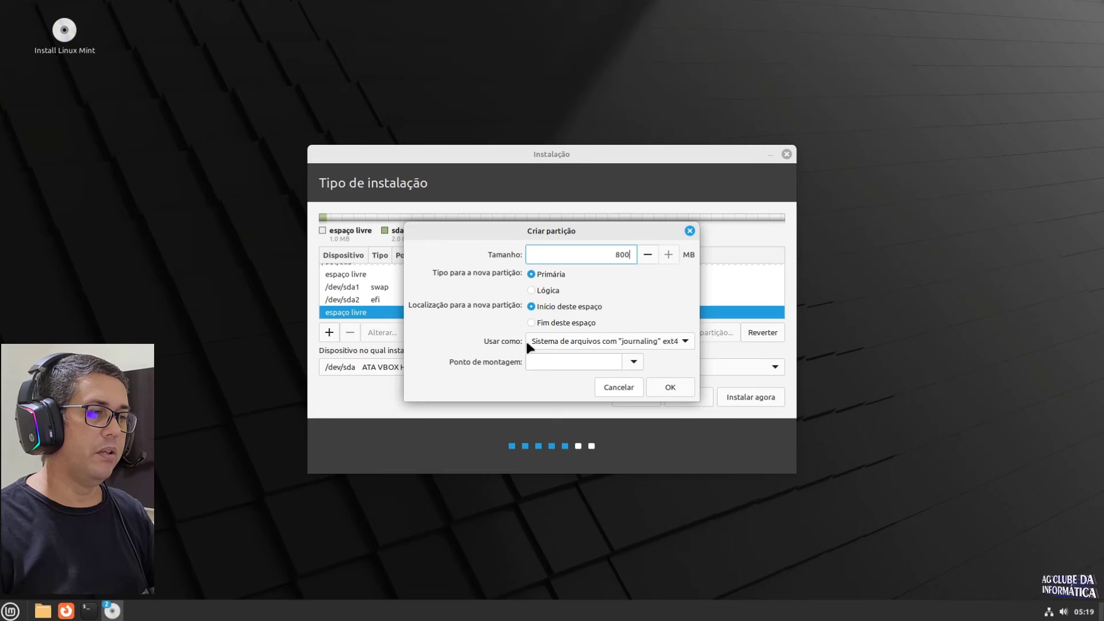
left_click(592, 344)
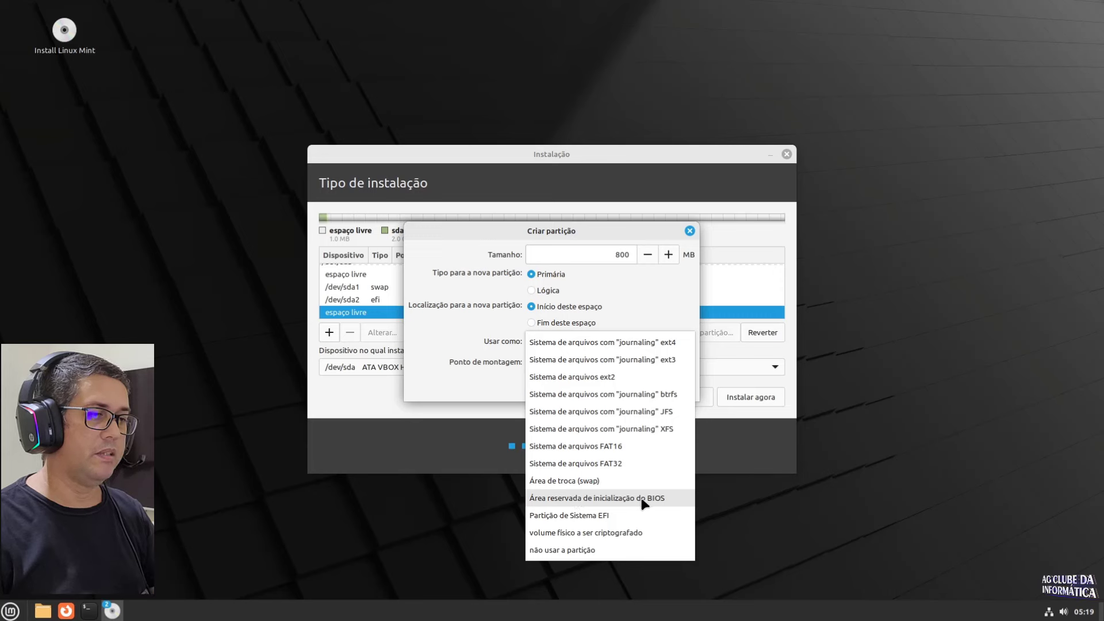
left_click(655, 502)
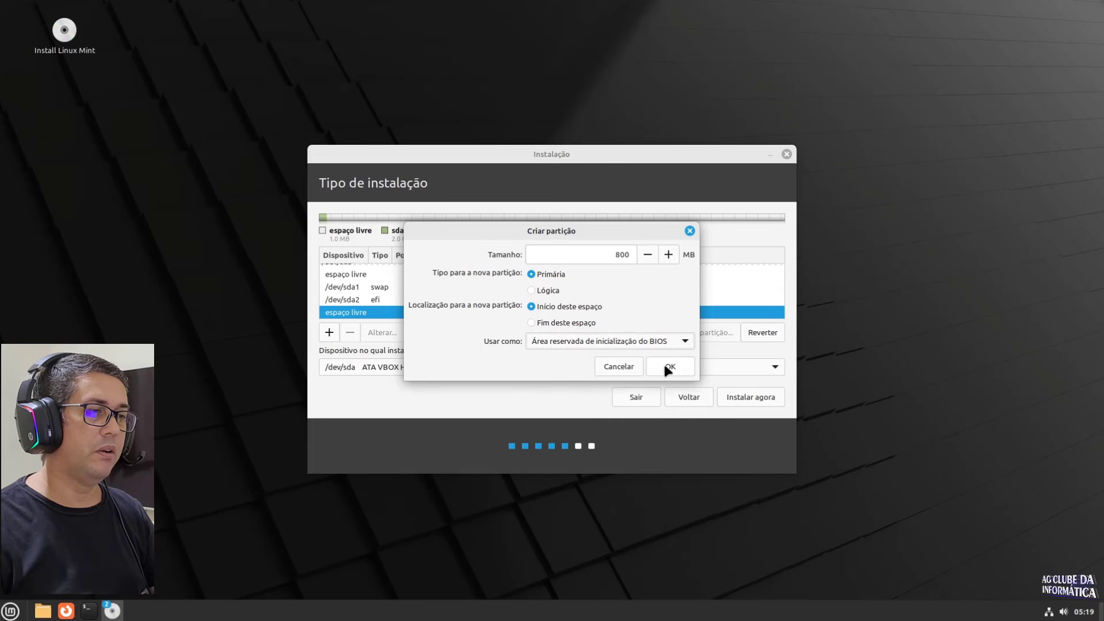
left_click(663, 361)
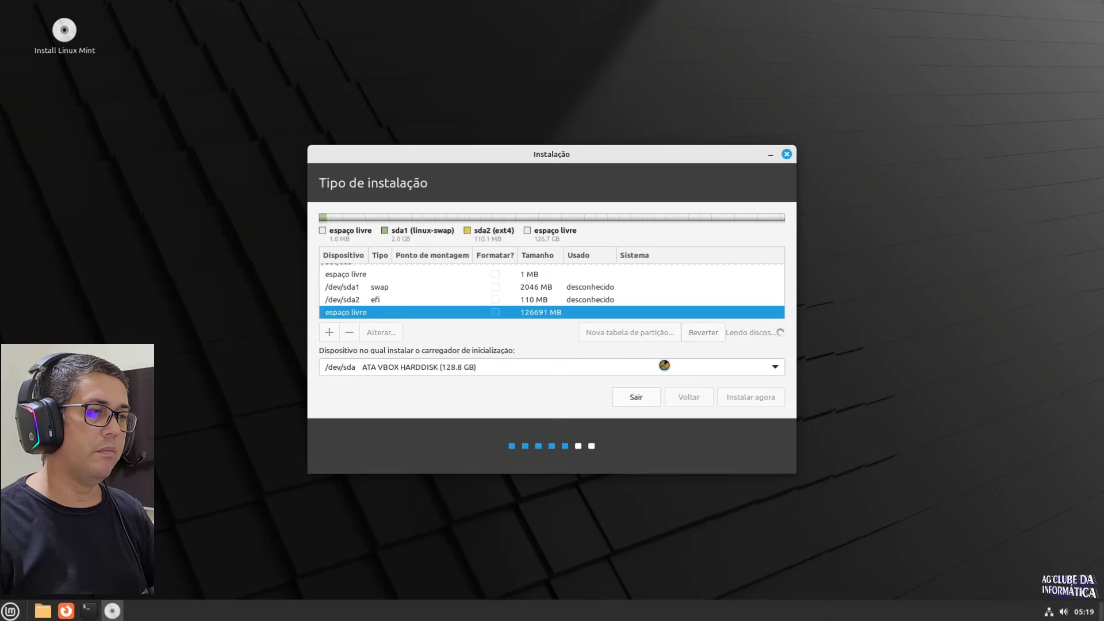
Step: Open the Criar partição dialog for the remaining 125891 MB of free space, then open the Home folder
left_click(345, 311)
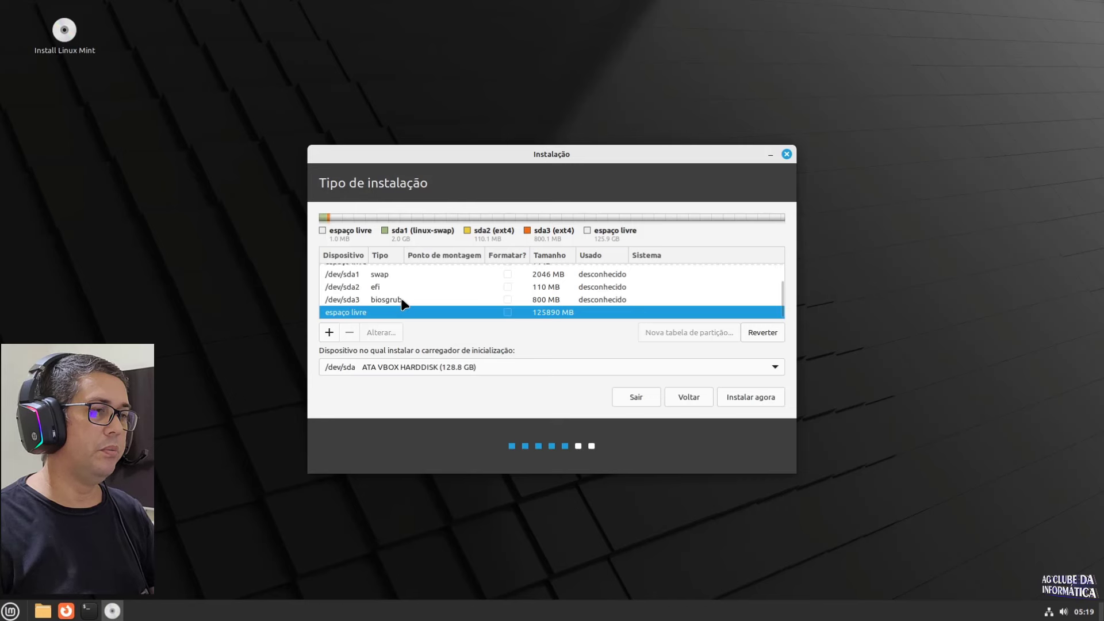
left_click(328, 333)
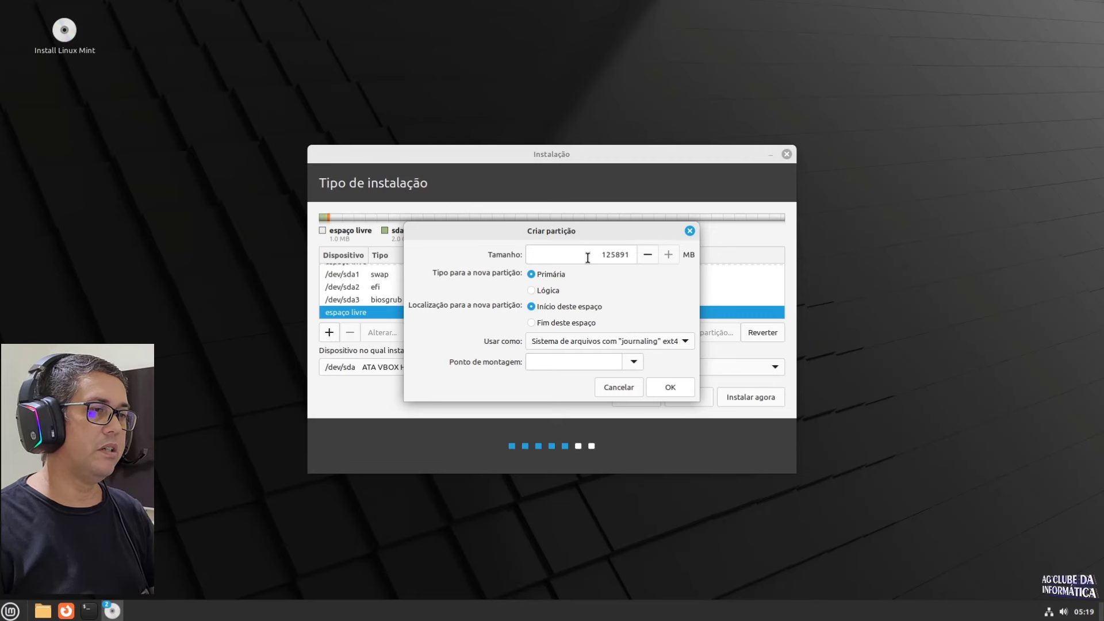
left_click_drag(600, 255, 632, 257)
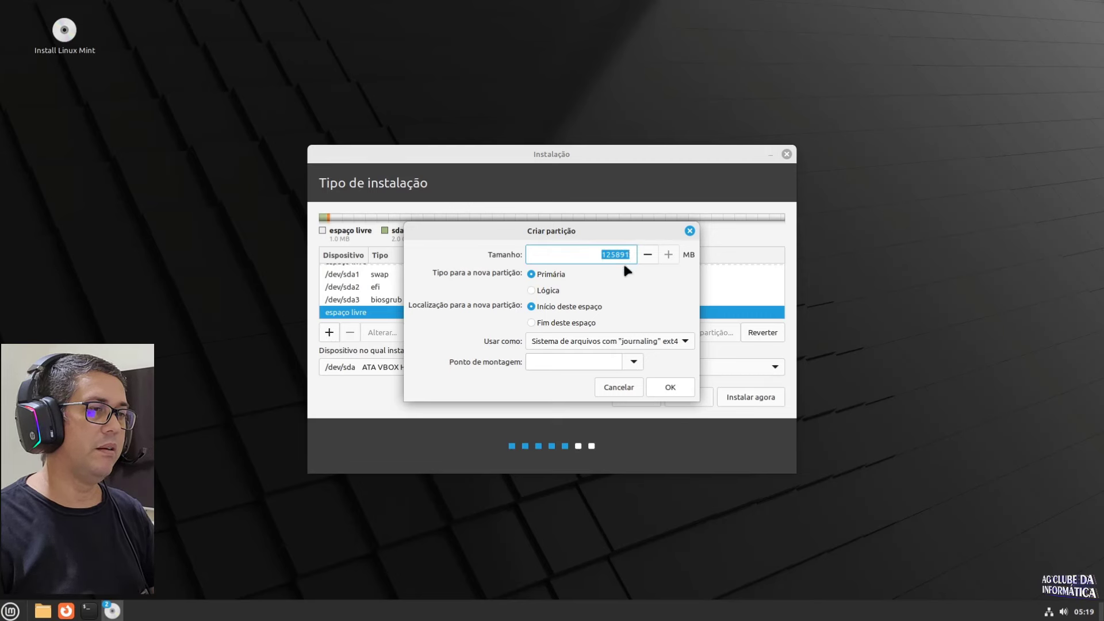
left_click(633, 362)
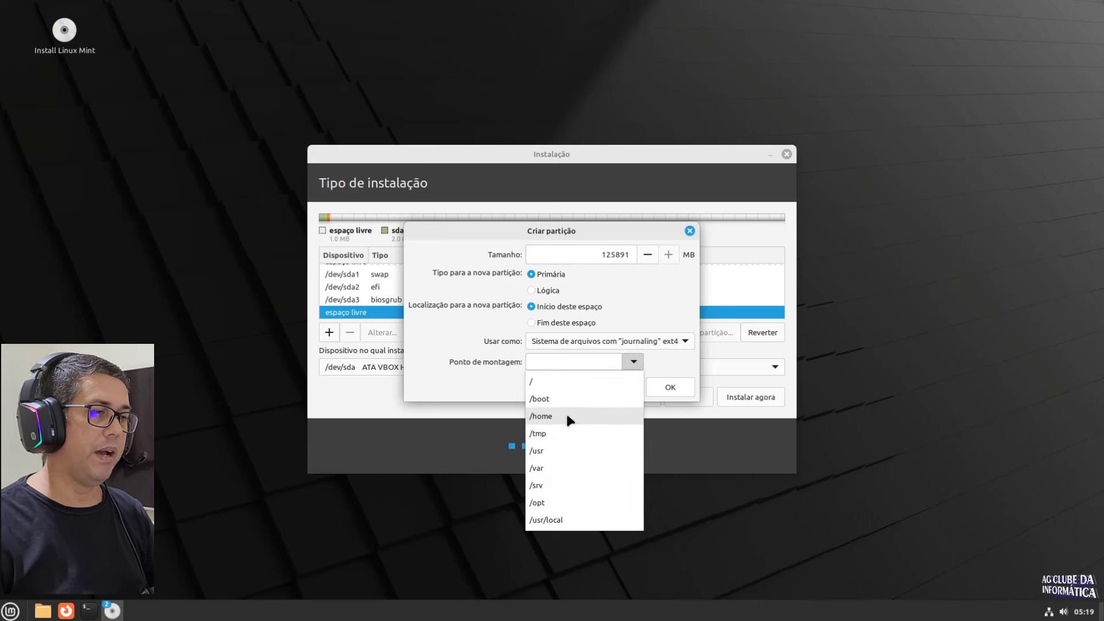
left_click(457, 361)
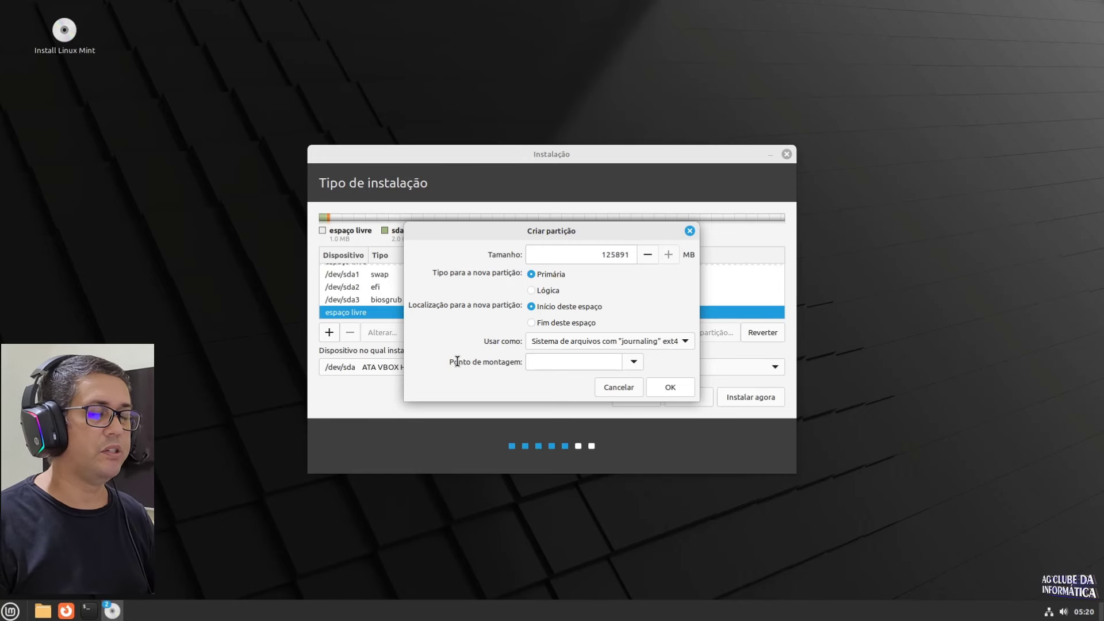
key("super+e")
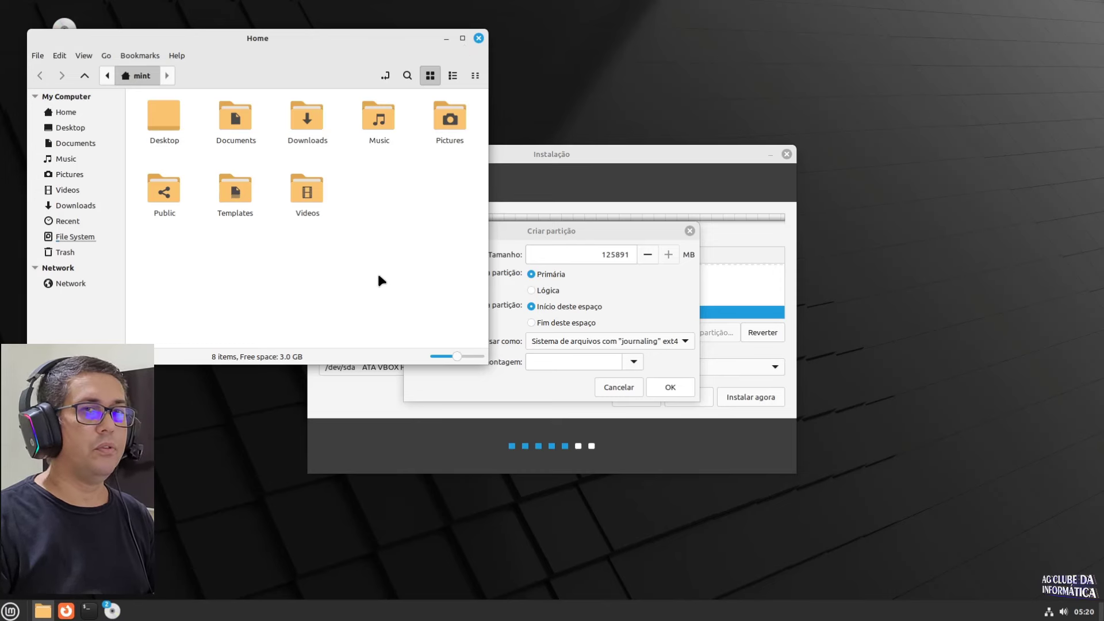
Step: Close the Nemo Home window to return to the Criar partição dialog
left_click(478, 39)
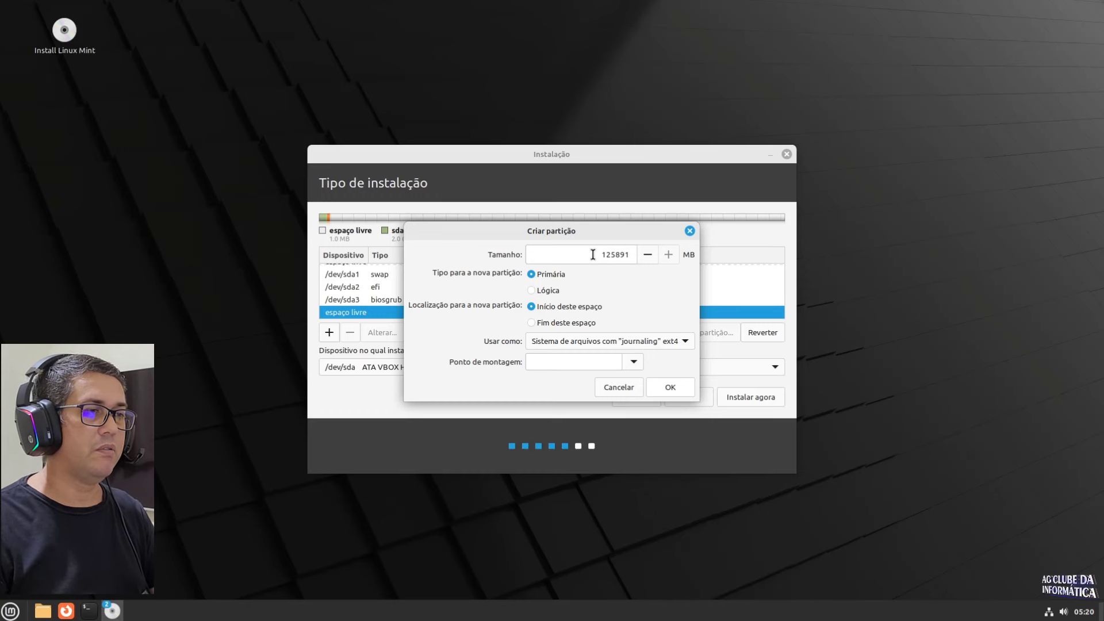
Step: Size the new partition to 40000 MB, format it as btrfs, and mount it at /home
left_click(593, 254)
left_click_drag(593, 254, 631, 253)
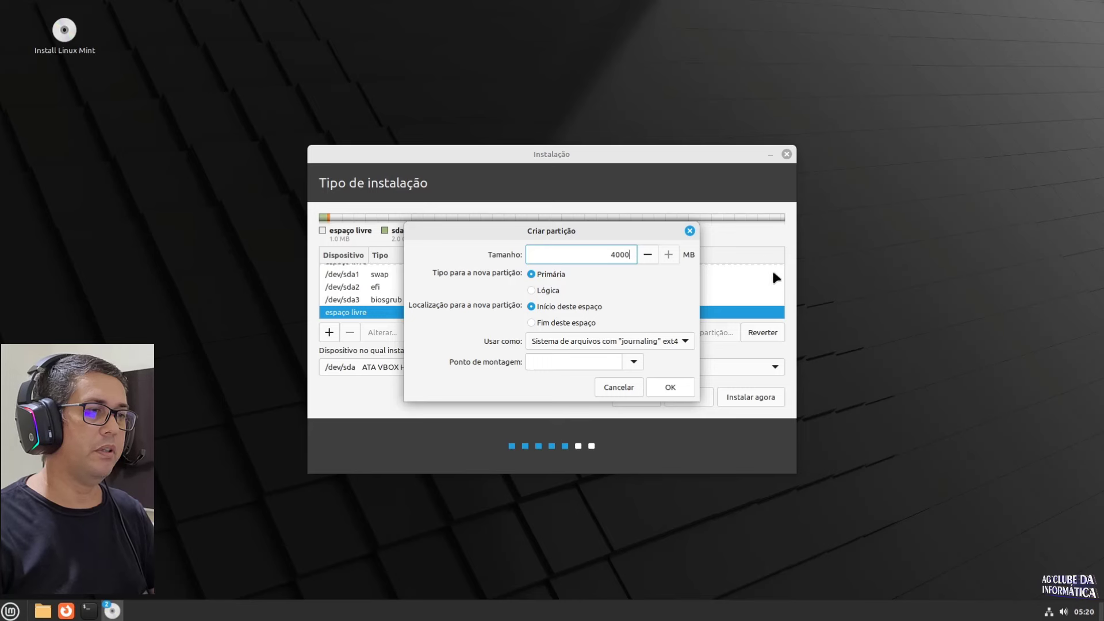
type("0")
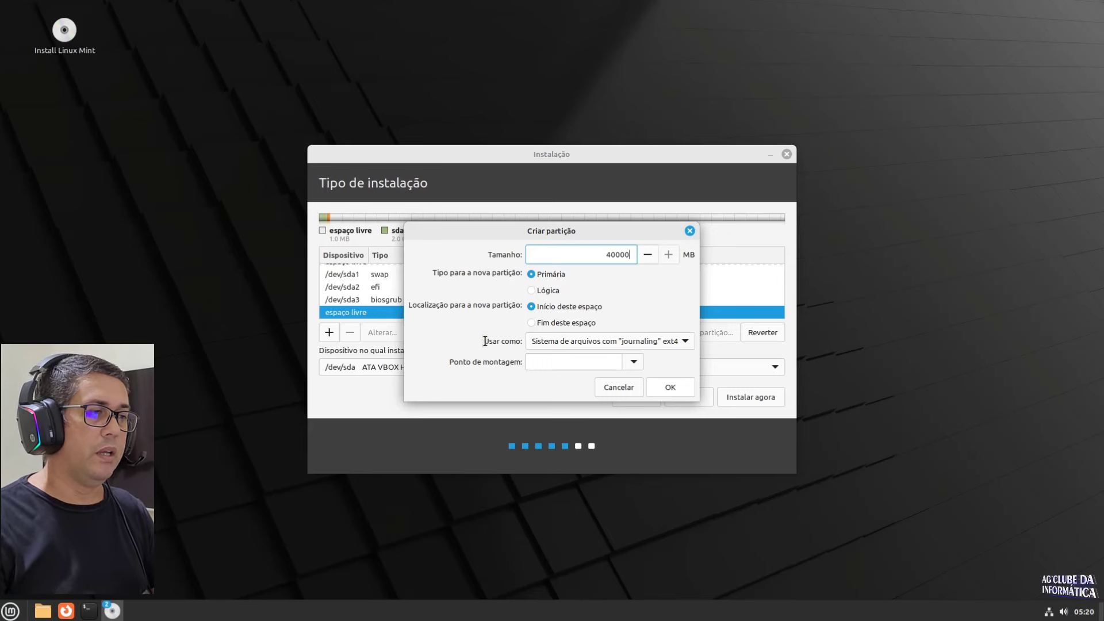
left_click(581, 341)
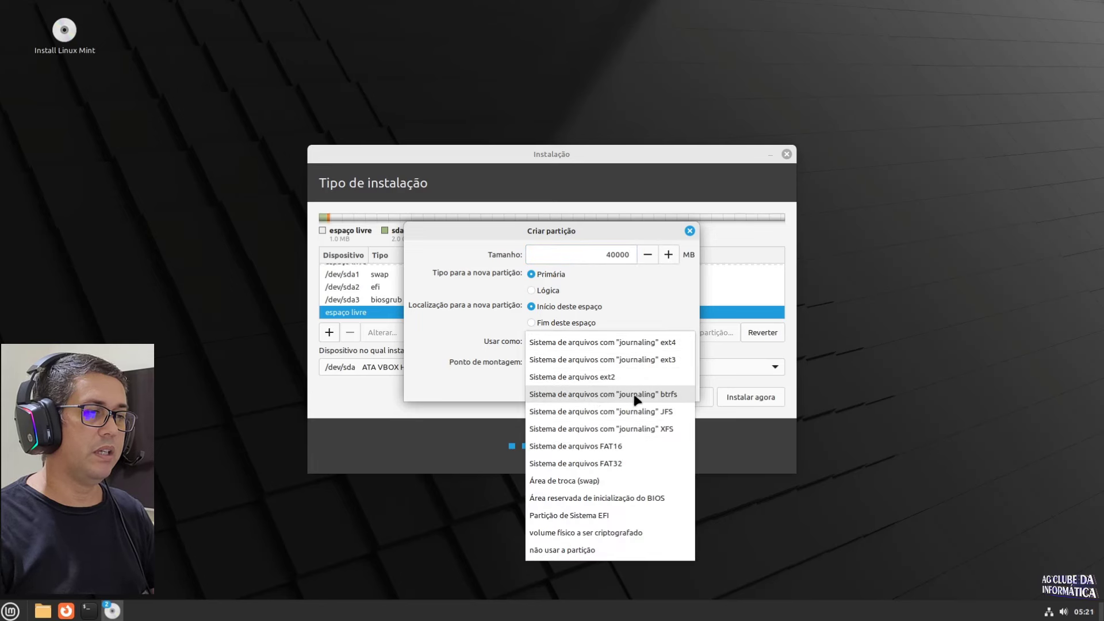
left_click(675, 397)
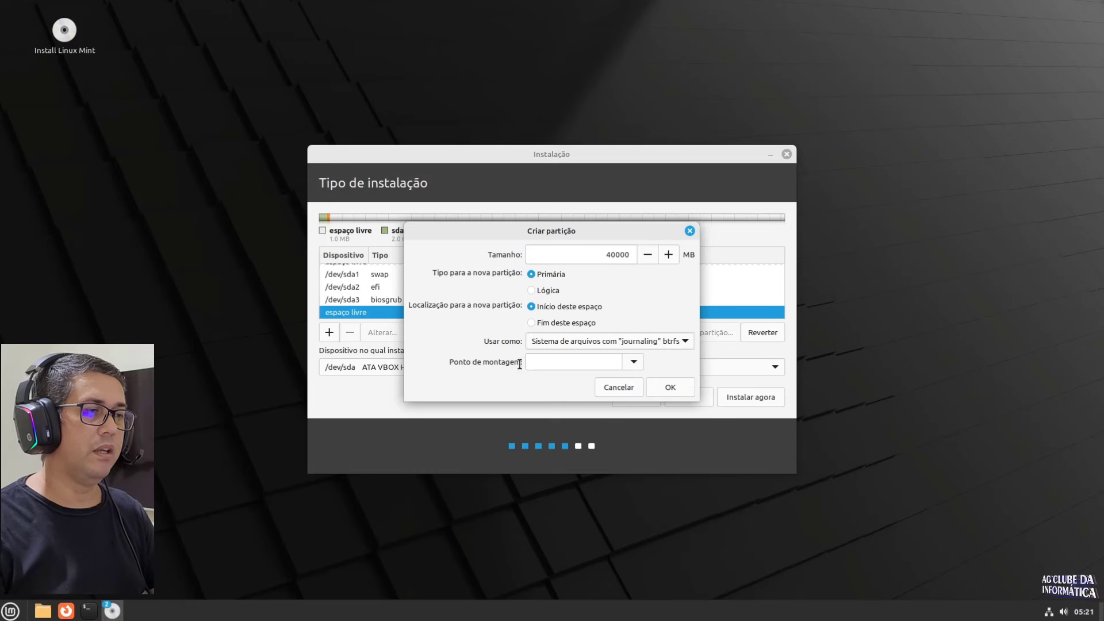
left_click(638, 362)
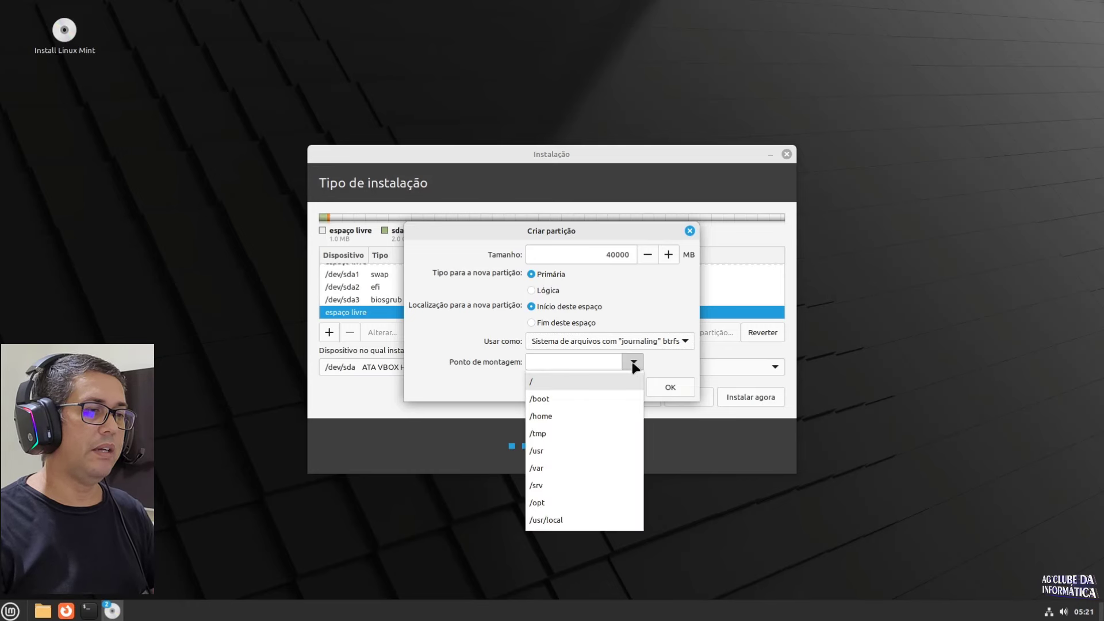
left_click(544, 418)
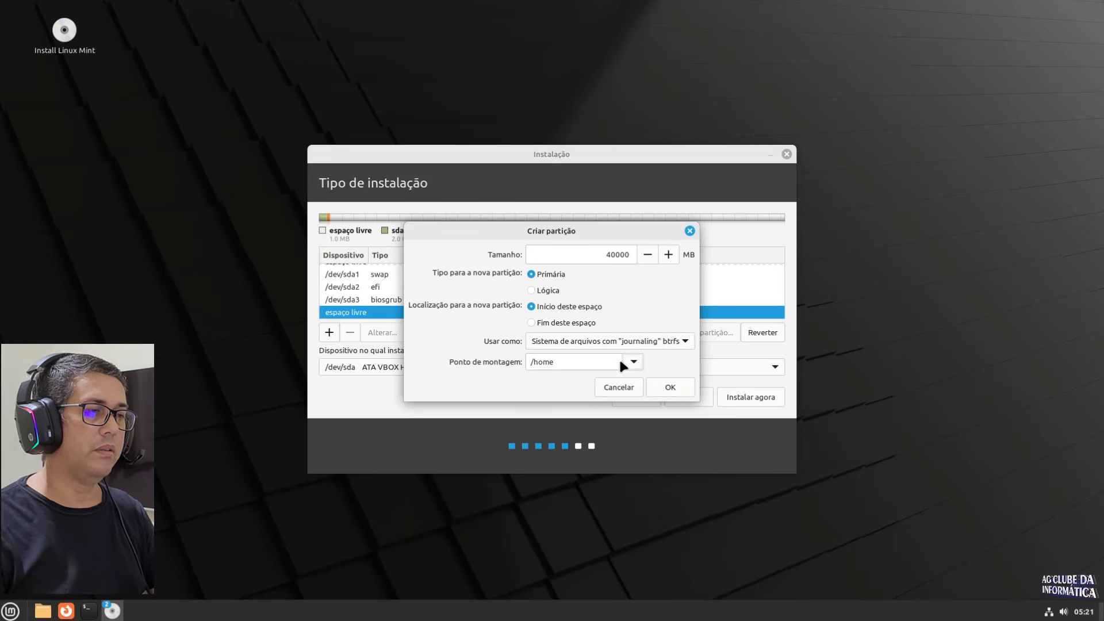
left_click(662, 387)
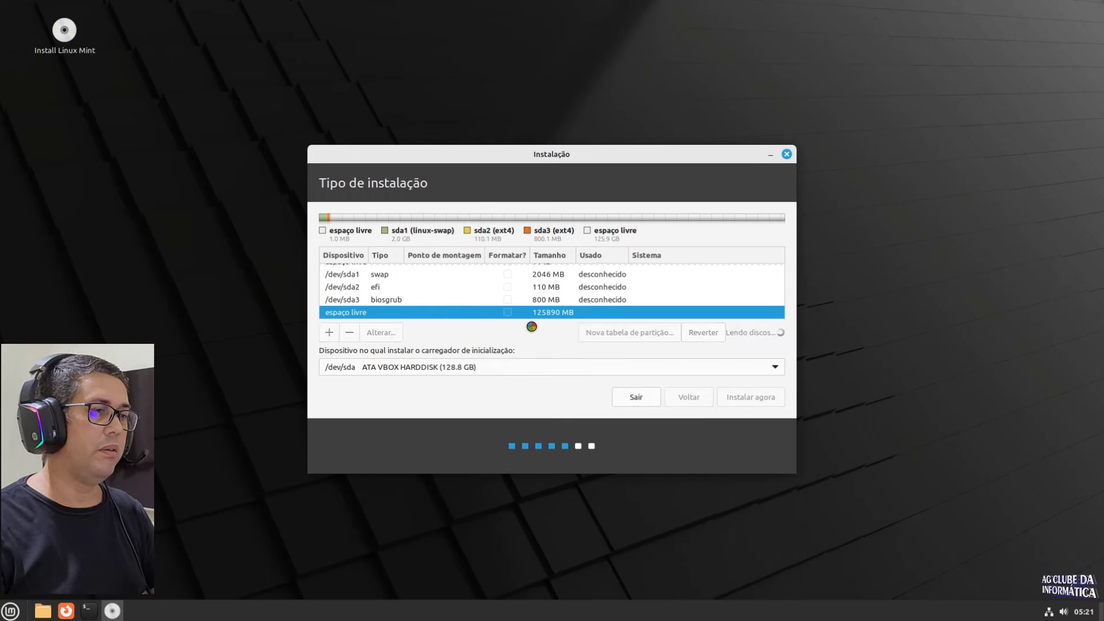
scroll(529, 301, "down", 3)
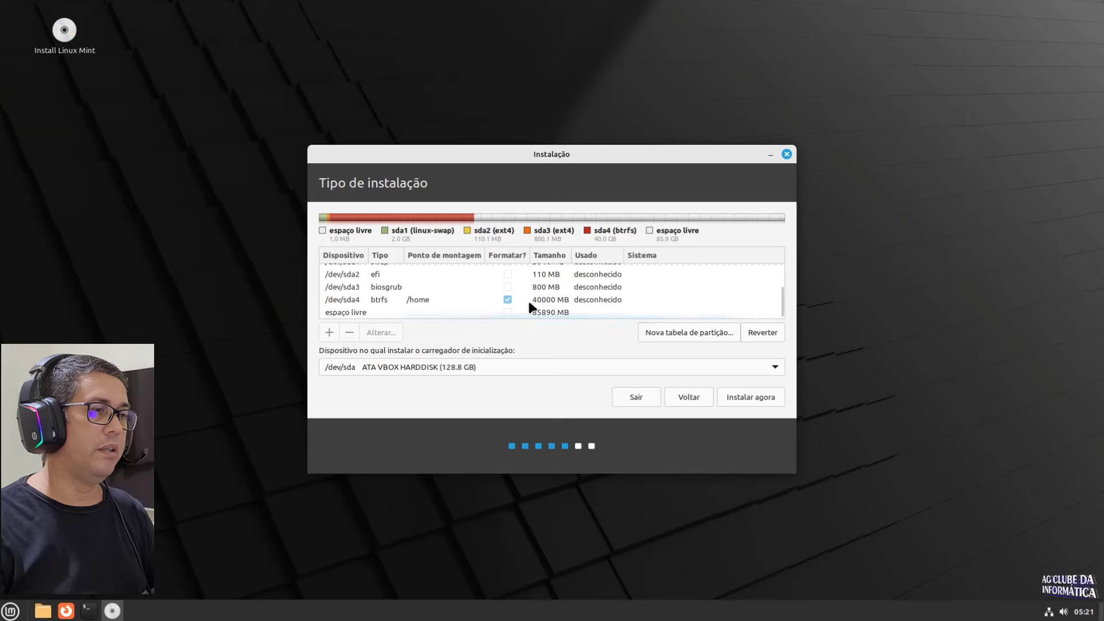
Step: Create a btrfs partition from the remaining 85890 MB, mounted at / as root
left_click(365, 313)
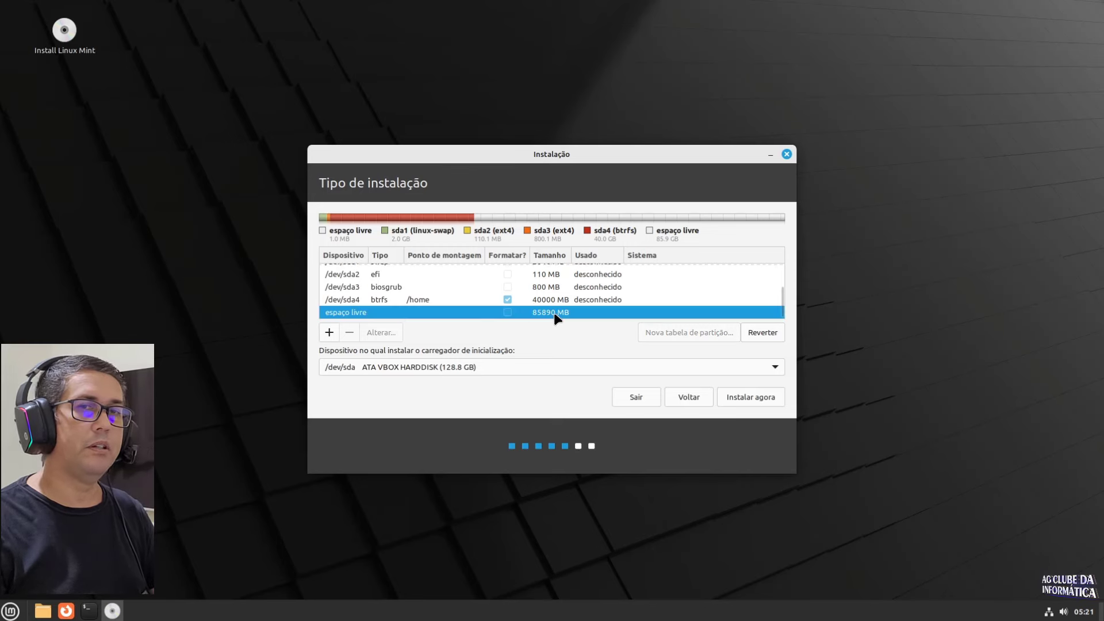
left_click(329, 333)
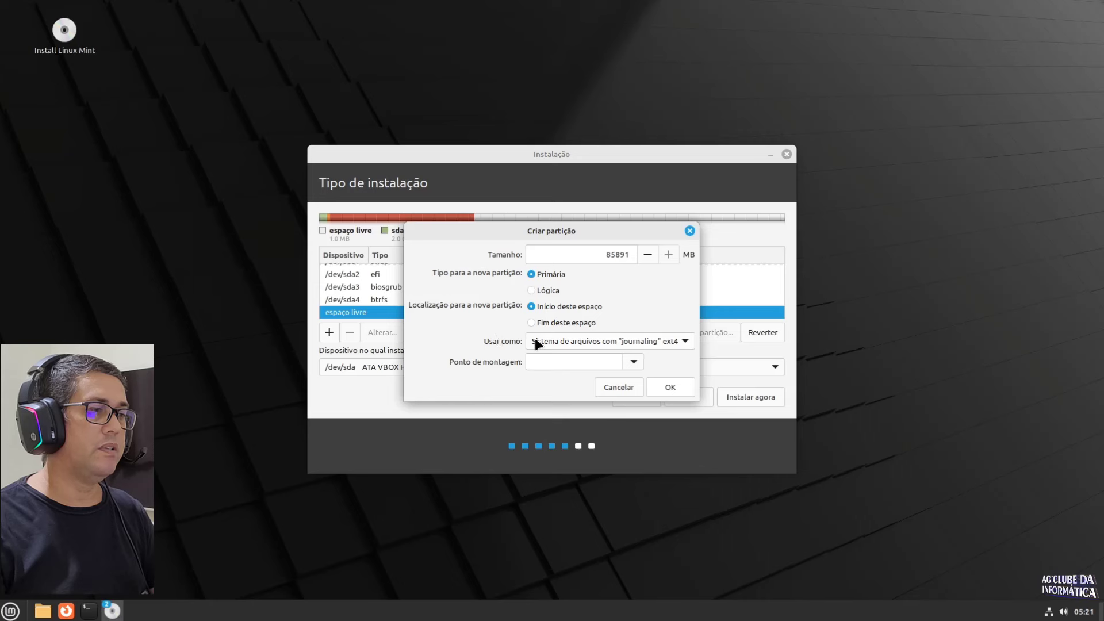
left_click(613, 343)
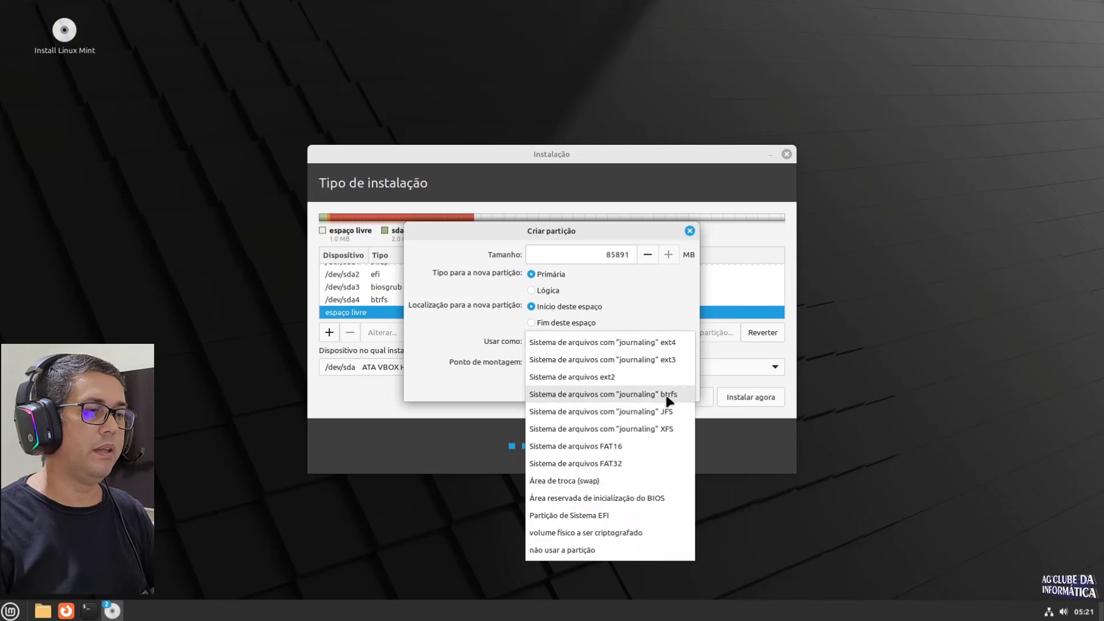
left_click(677, 395)
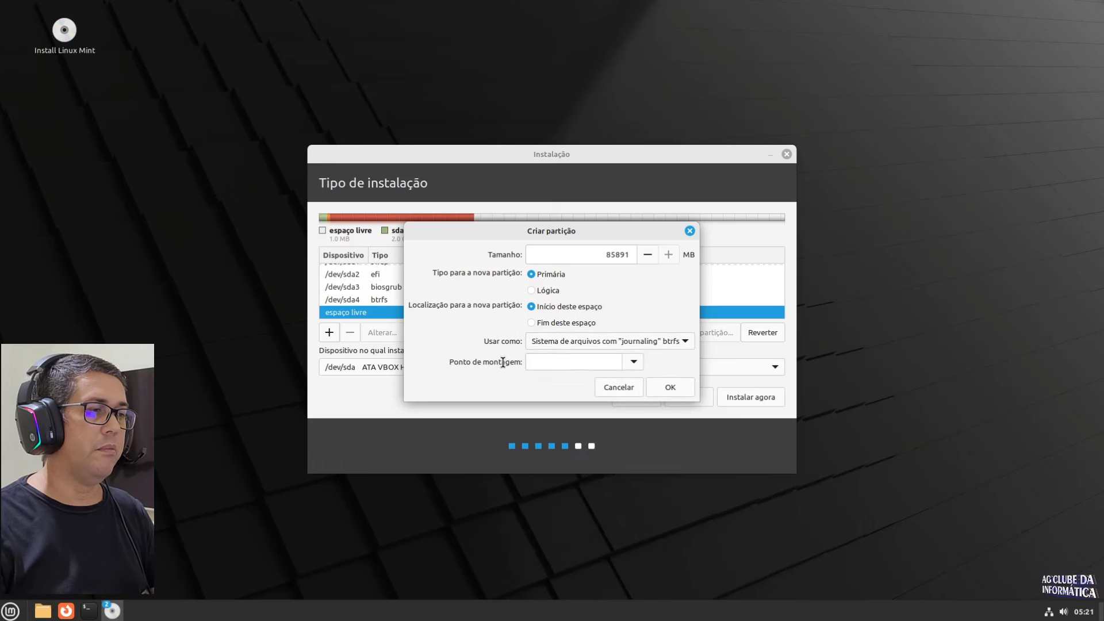
left_click(629, 365)
left_click(539, 378)
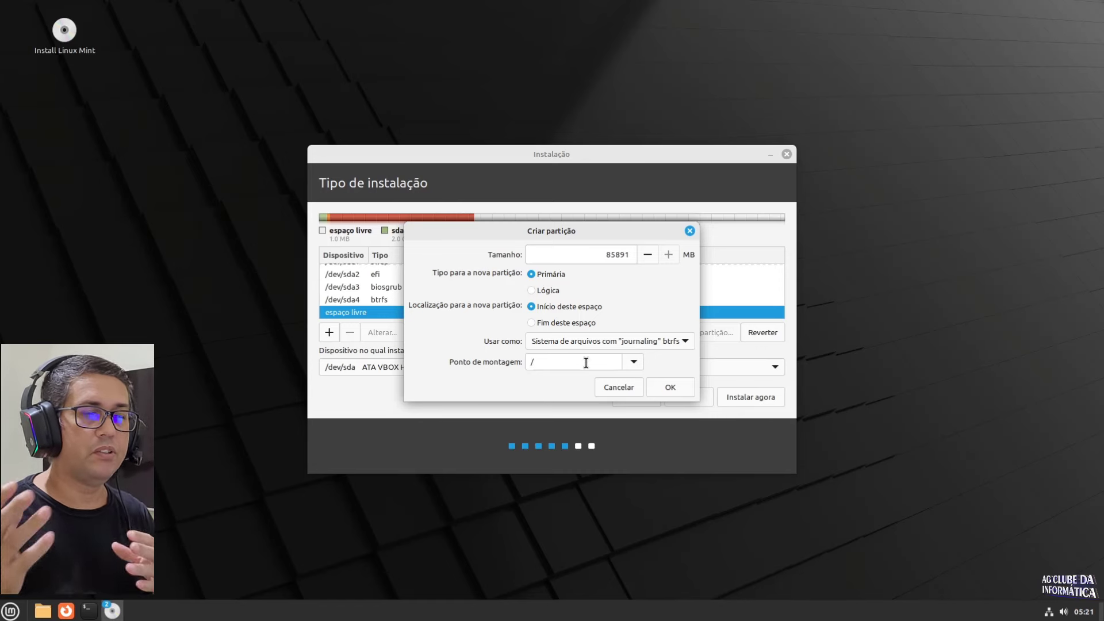
left_click(668, 387)
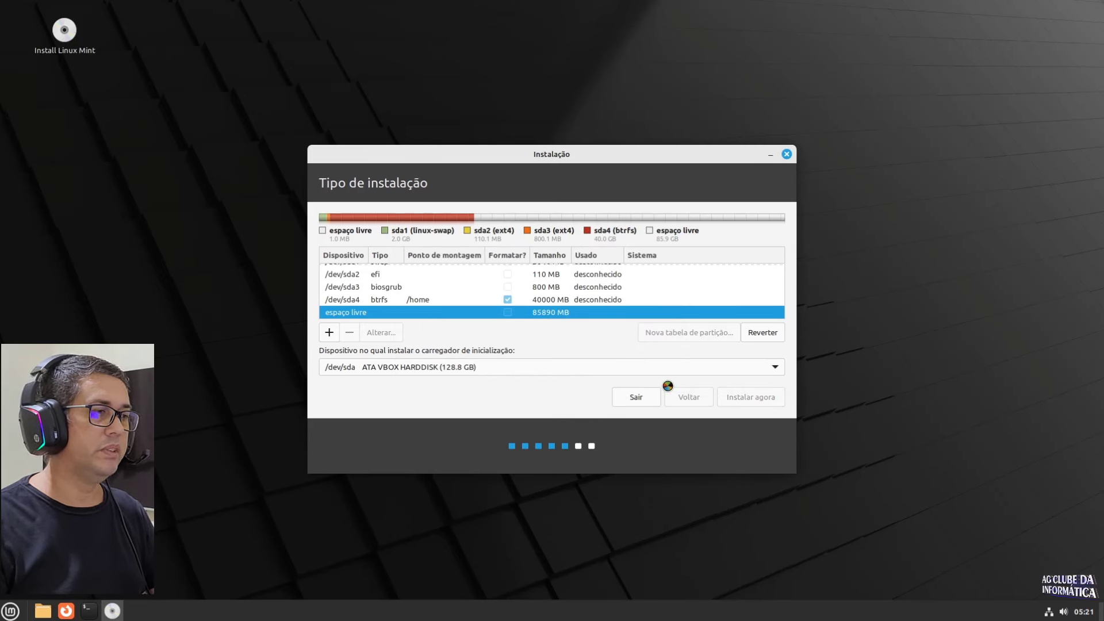
scroll(536, 294, "down", 2)
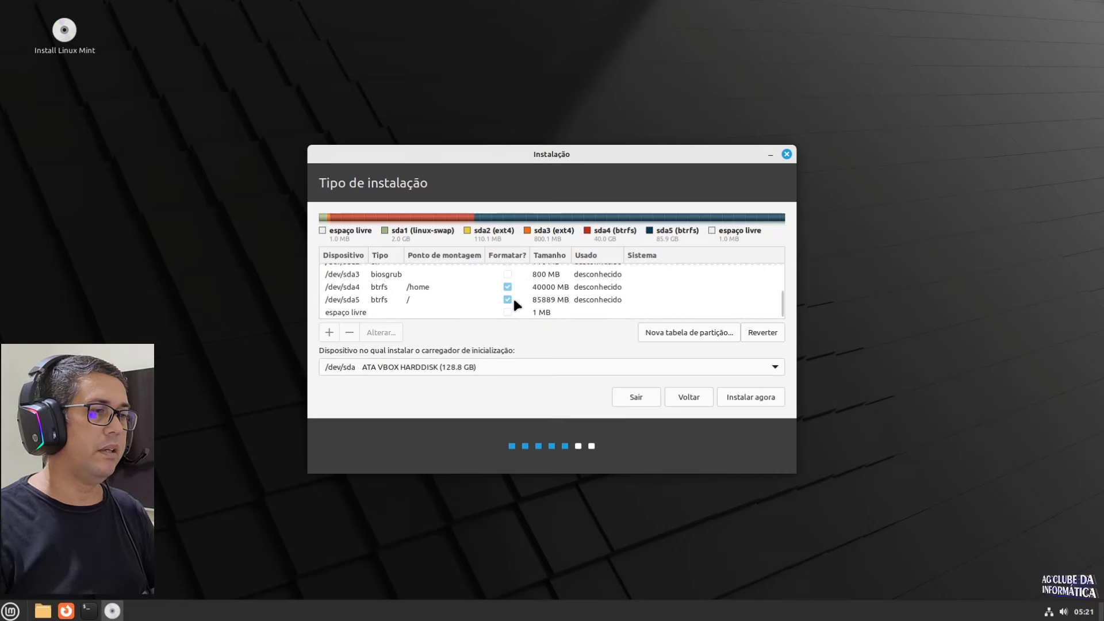
Step: Start installing, confirm writing the partition changes to disk, and accept Sao Paulo as time zone
left_click(397, 300)
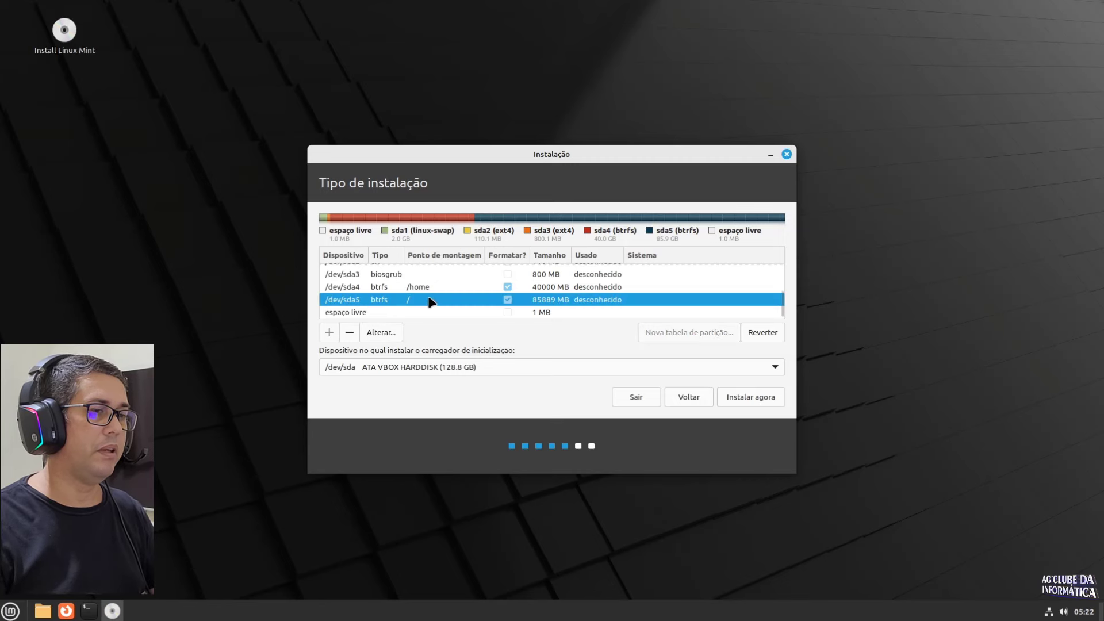
left_click(746, 401)
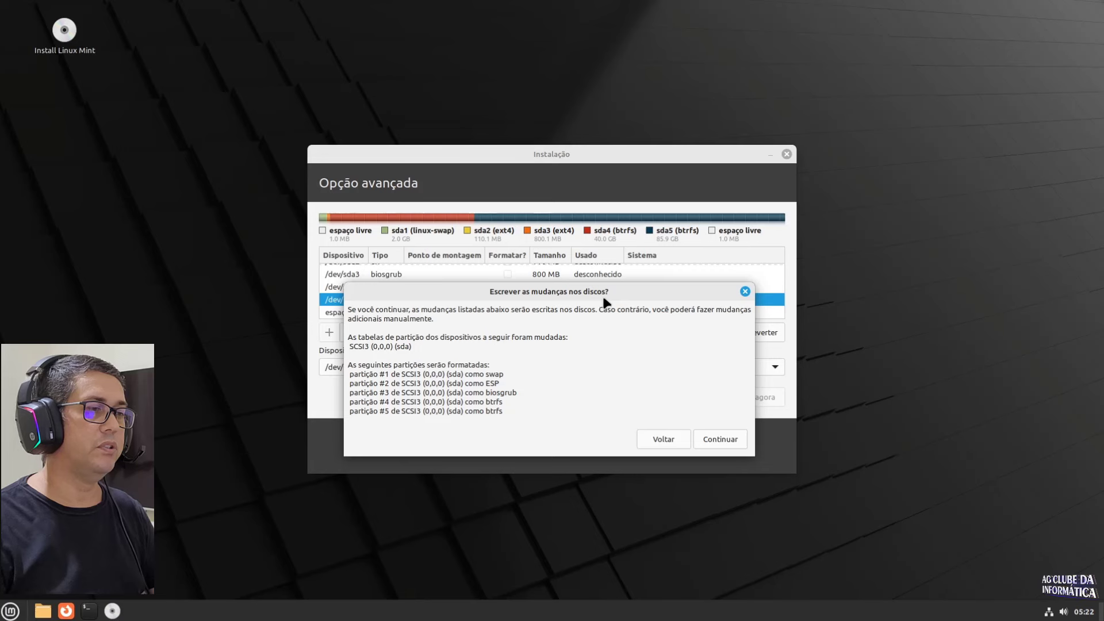
left_click(721, 440)
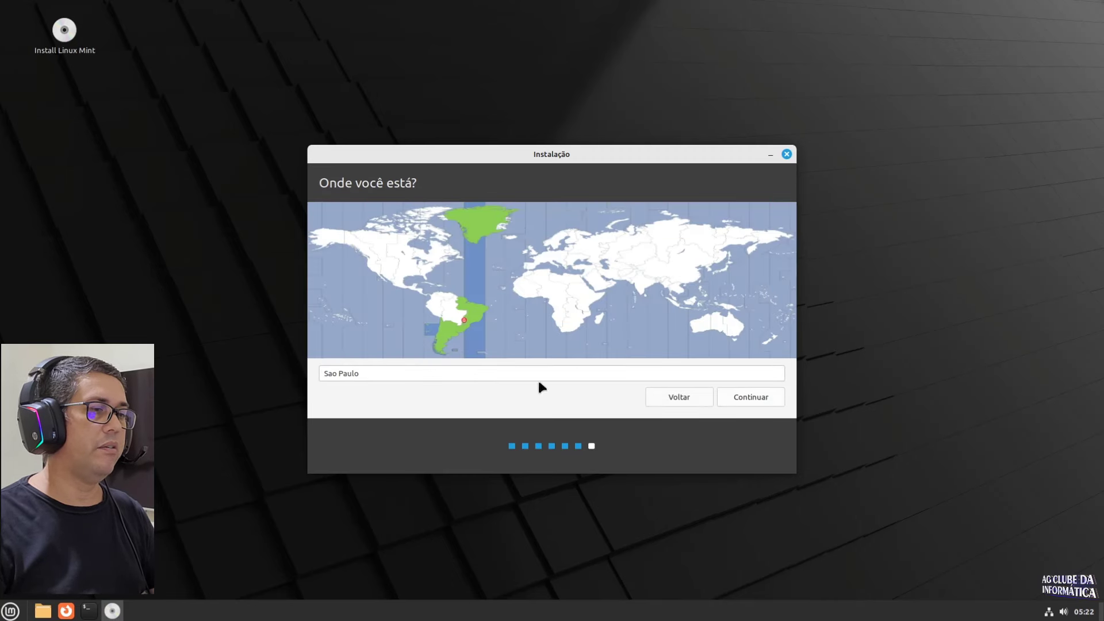
left_click(755, 401)
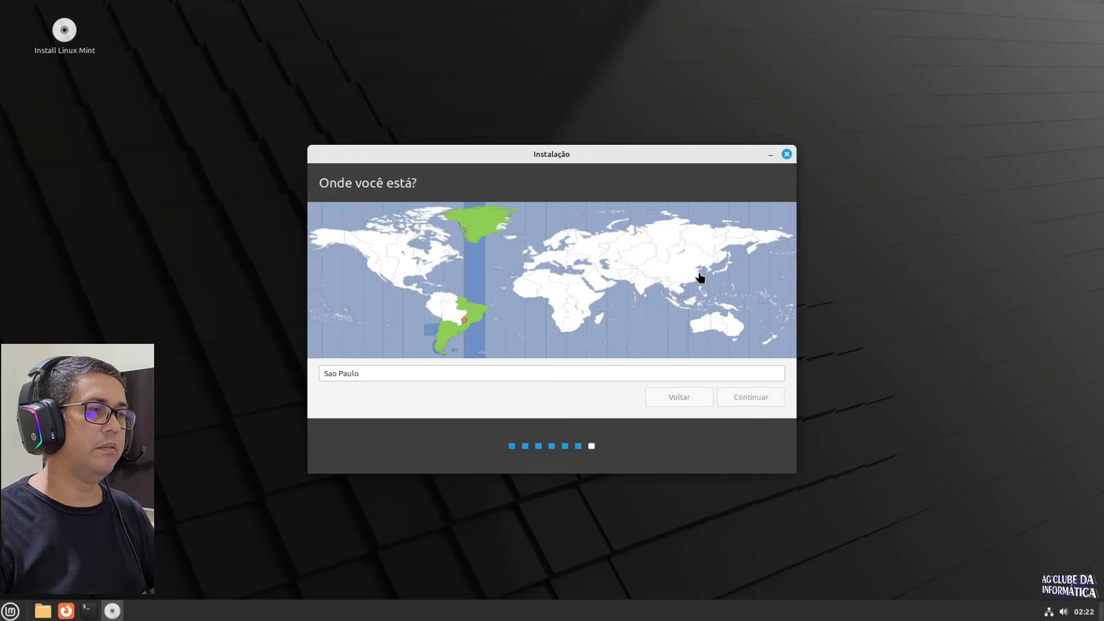
Step: Enter the user's name, drop '-VirtualBox' from the computer name, set and confirm the password, choose automatic login
type("ag")
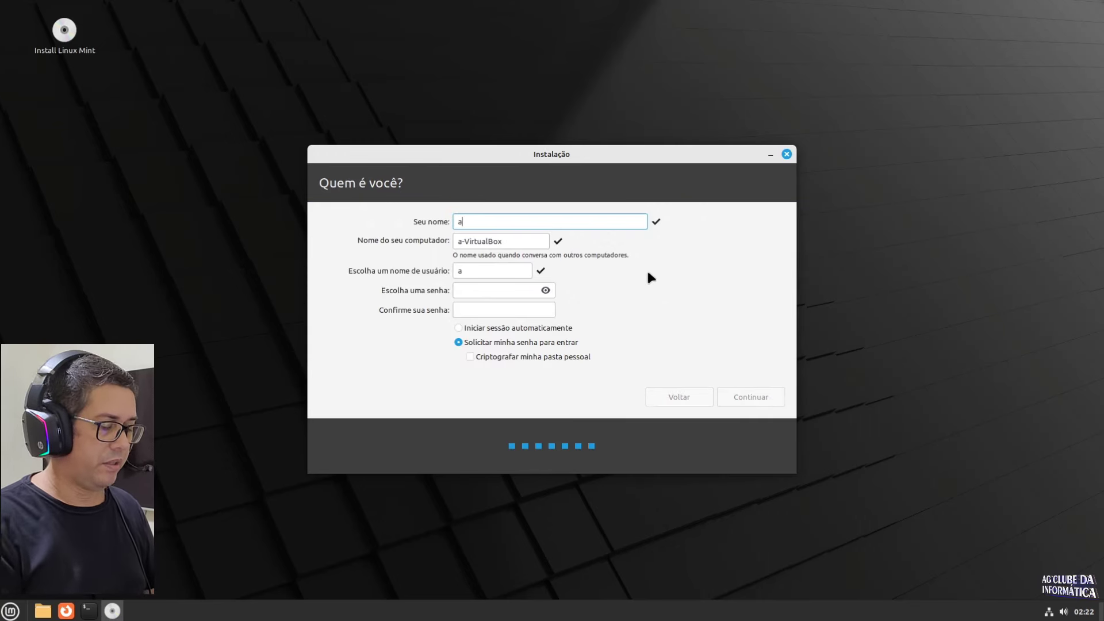
left_click_drag(469, 241, 527, 242)
key("BackSpace")
key("BackSpace")
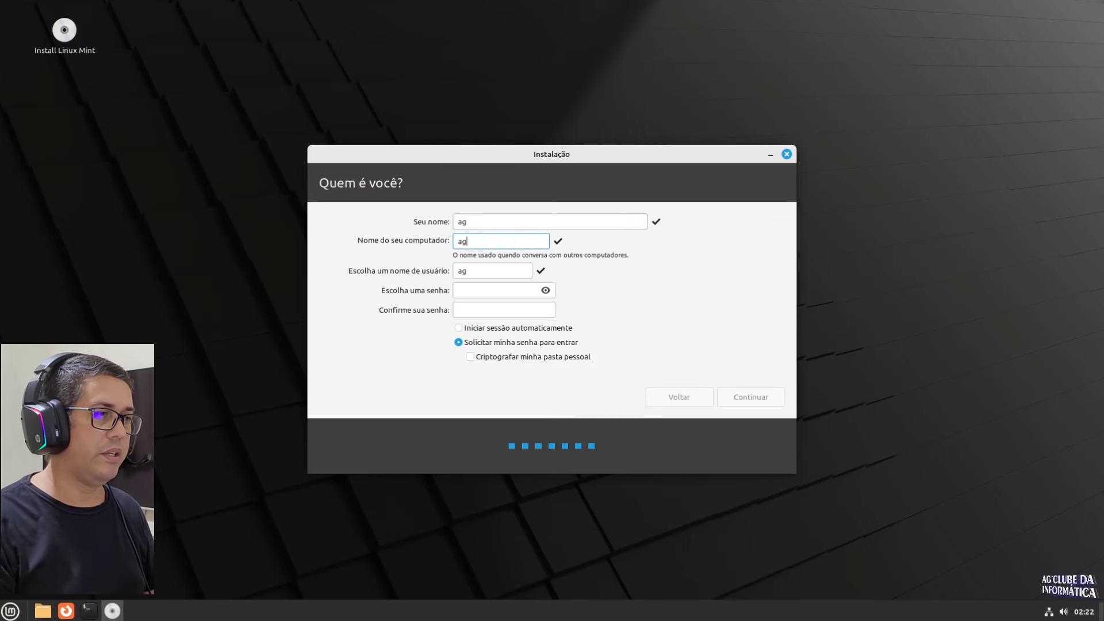
left_click(468, 292)
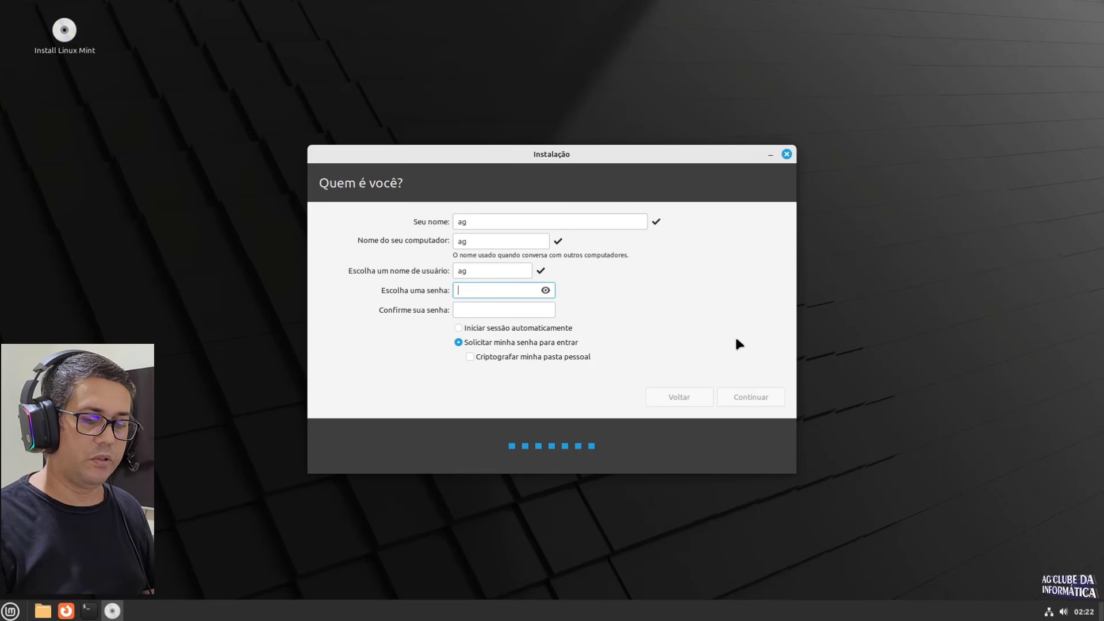
type("123")
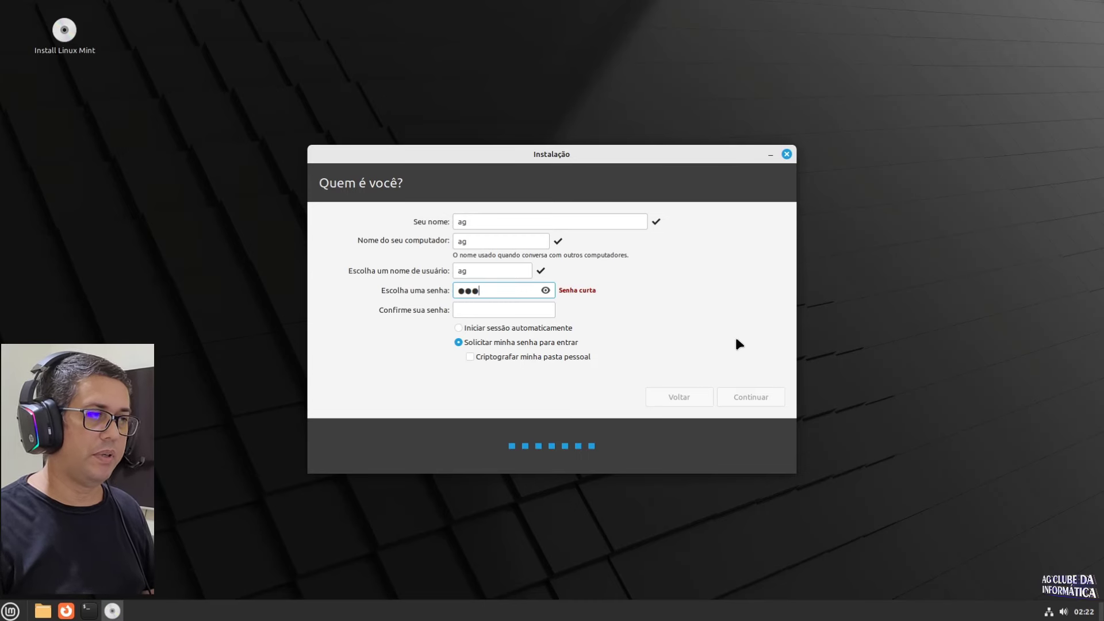
key("Tab")
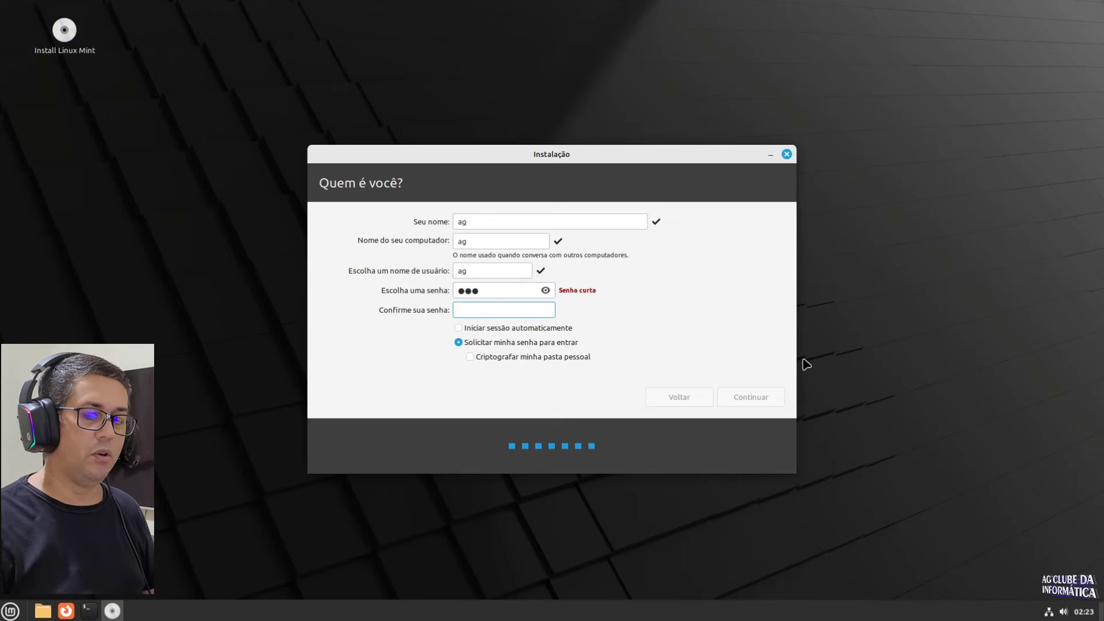
type("123")
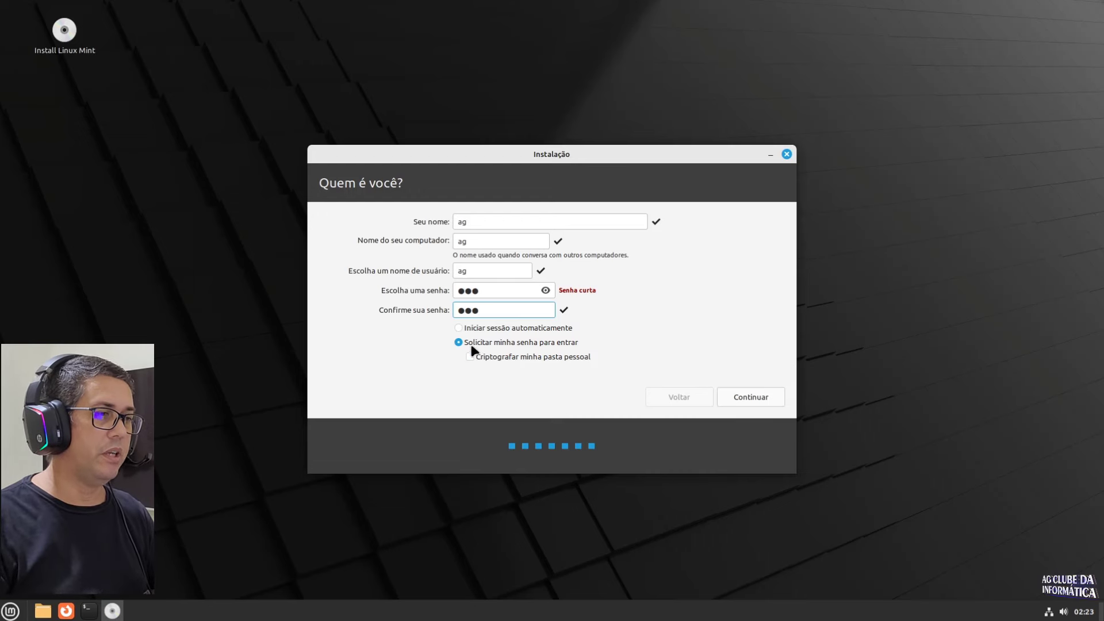
left_click(460, 328)
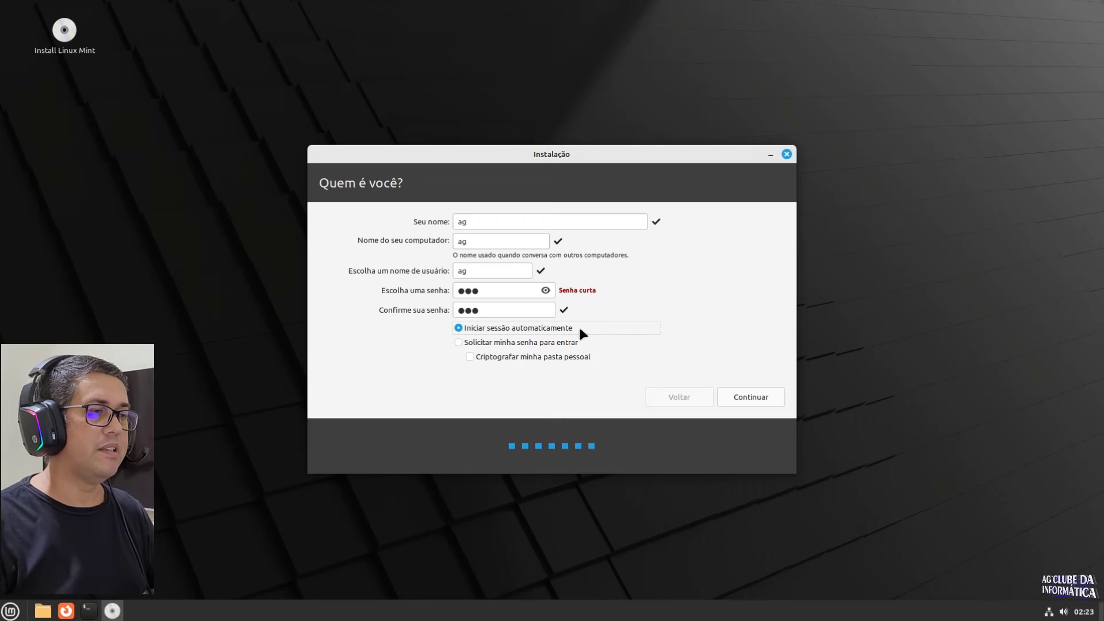
Step: Begin the installation and advance the tour slides from Navegue na Internet through to Encontre ajuda
left_click(743, 396)
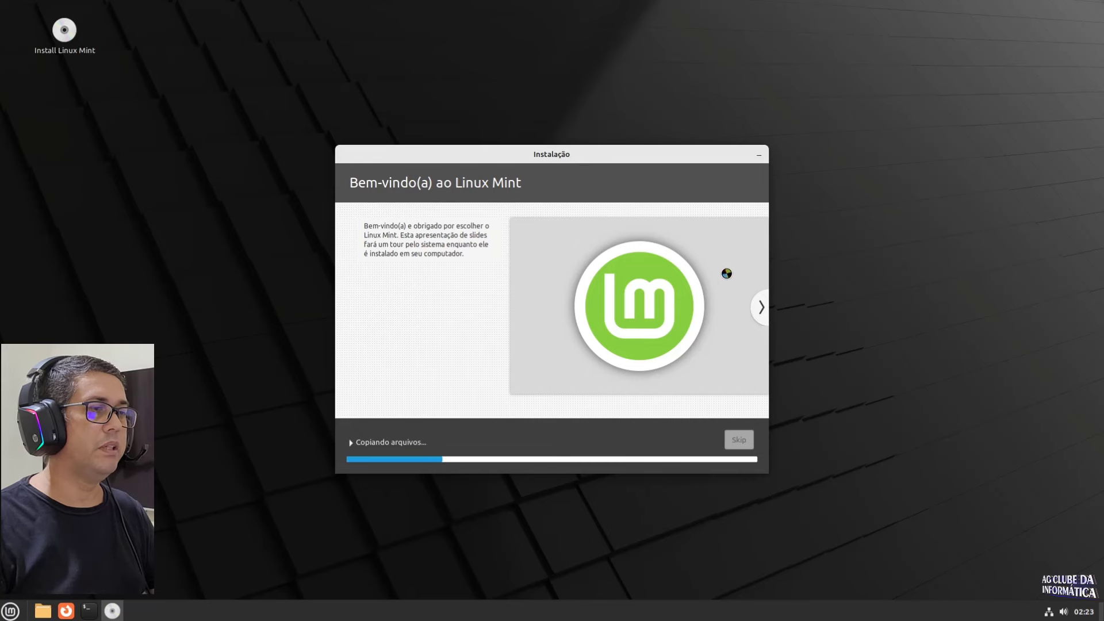
left_click(761, 309)
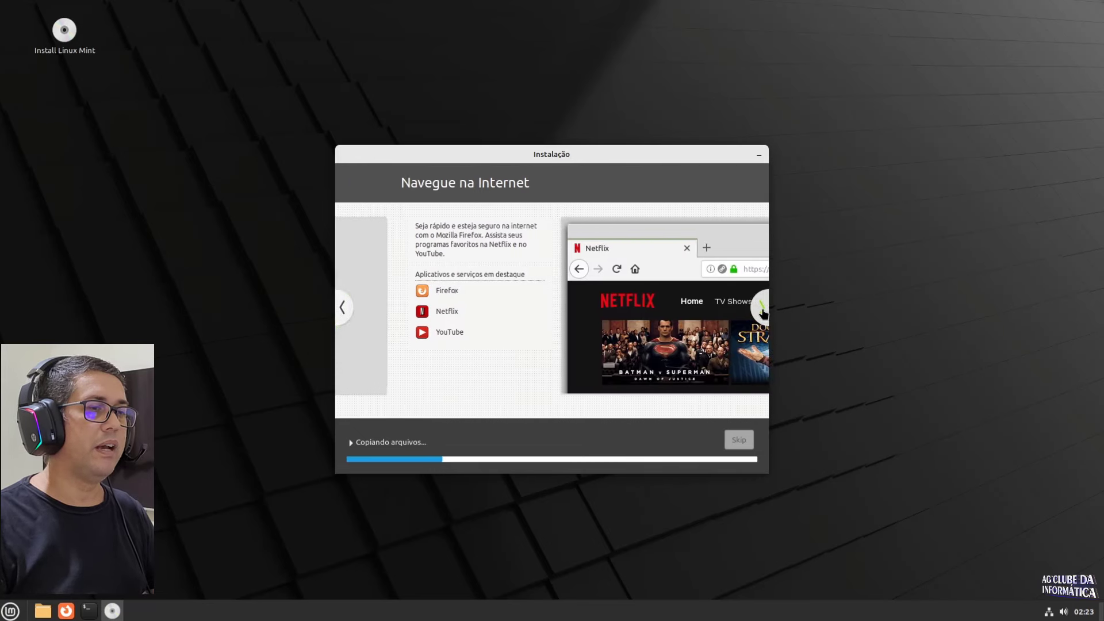
left_click(761, 309)
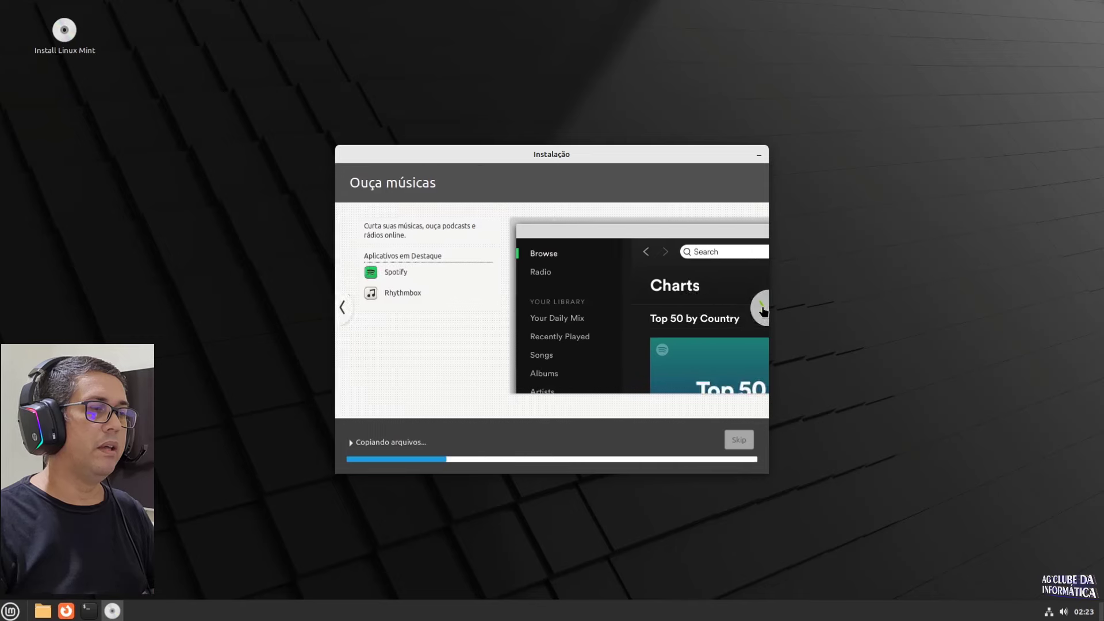
left_click(761, 309)
left_click(762, 311)
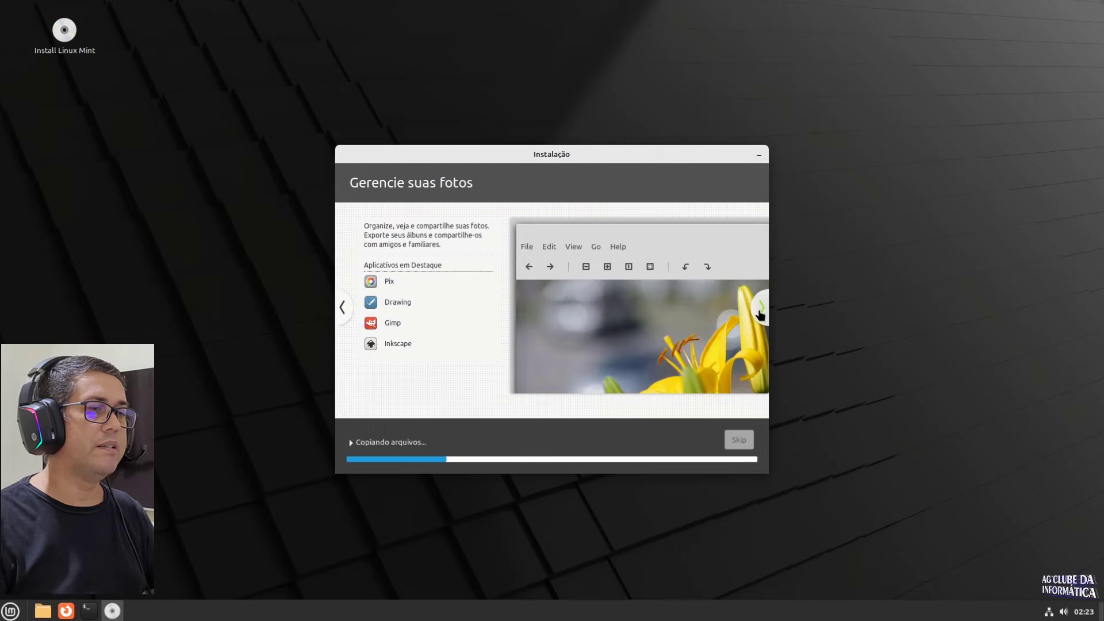
left_click(760, 310)
left_click(762, 311)
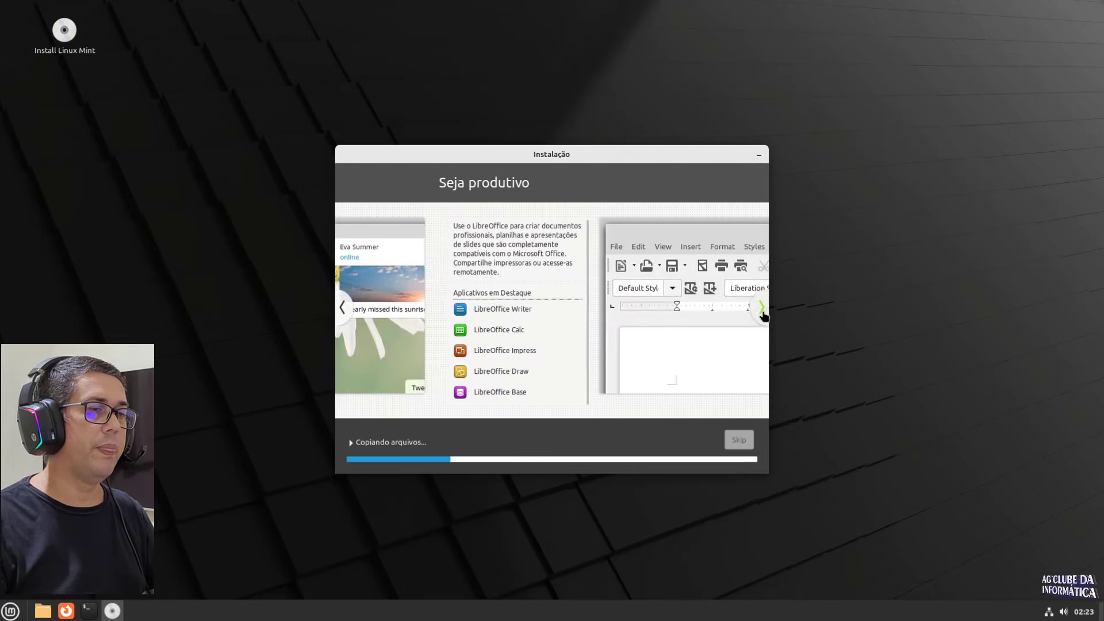
left_click(761, 310)
left_click(762, 311)
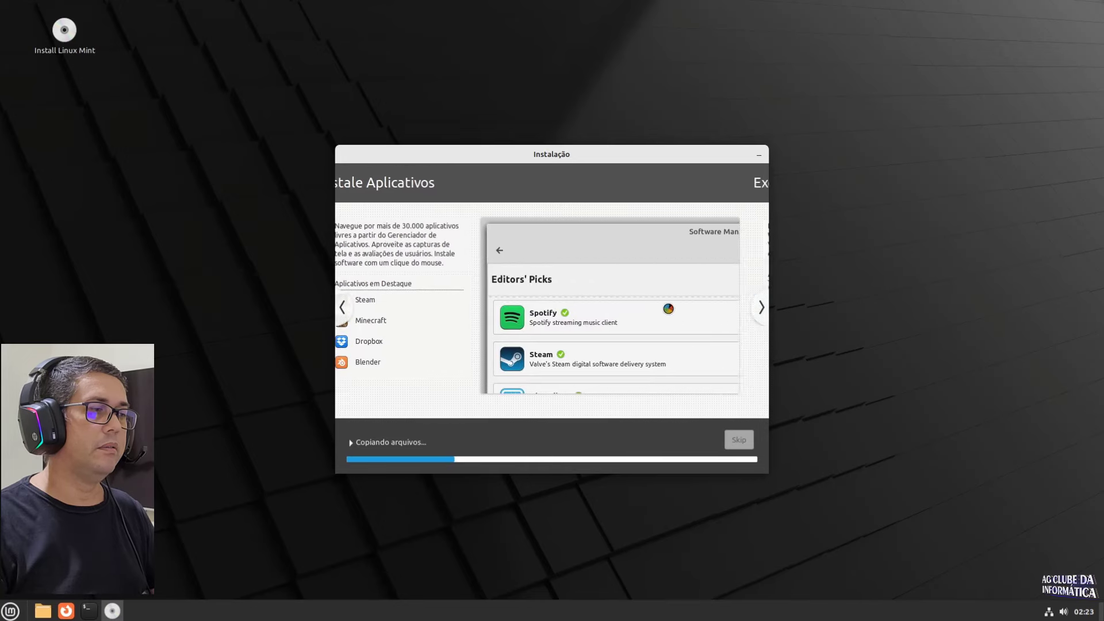
left_click(342, 310)
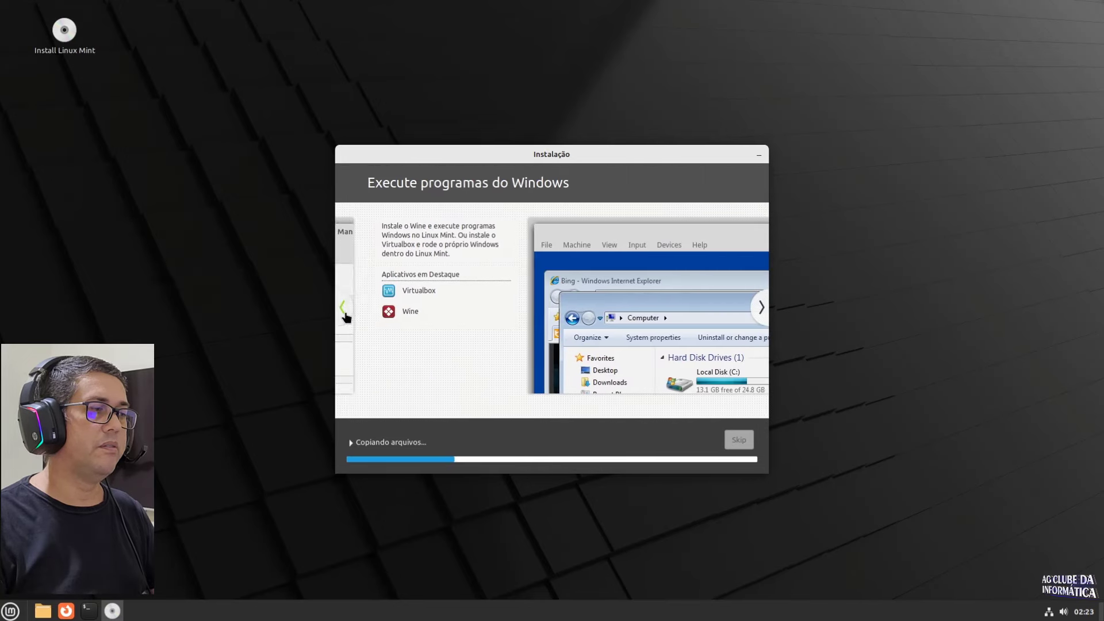
left_click(762, 310)
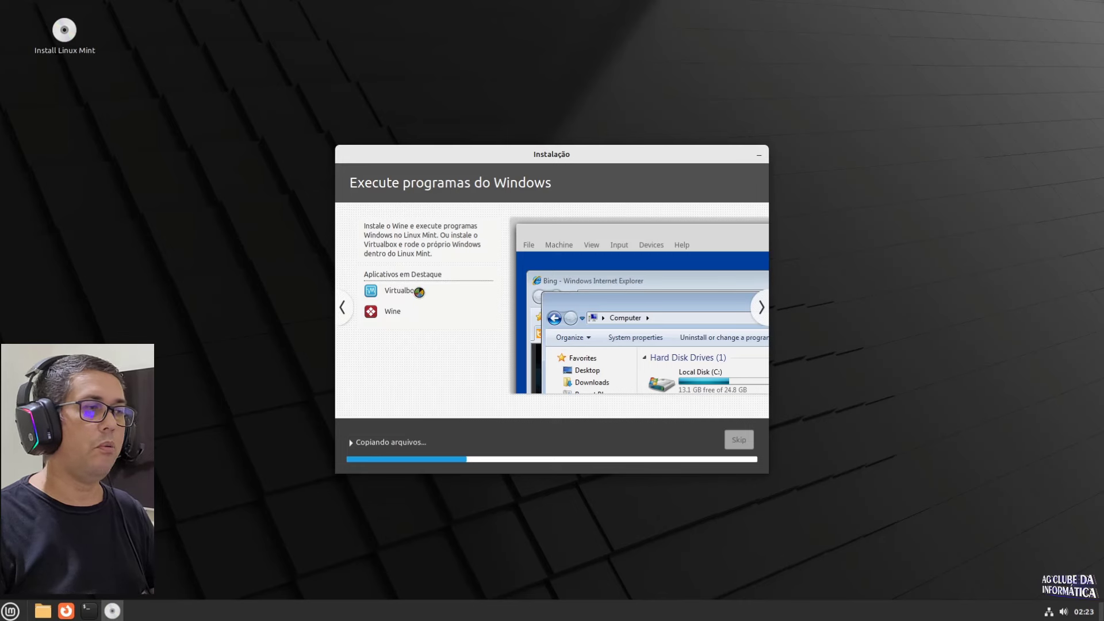
left_click(761, 308)
left_click(761, 309)
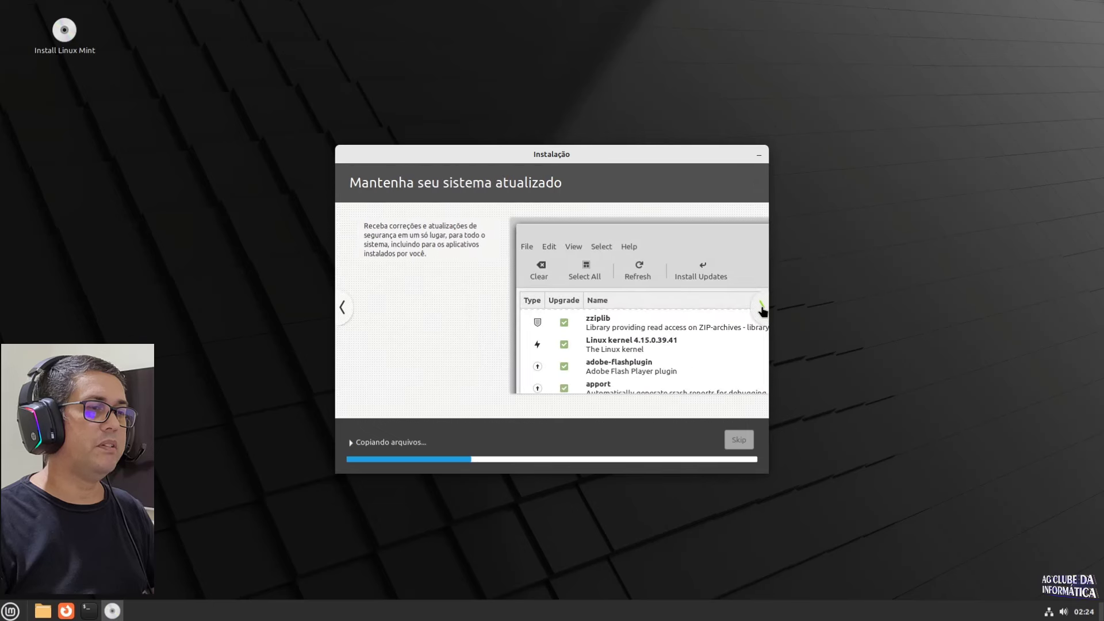
left_click(761, 308)
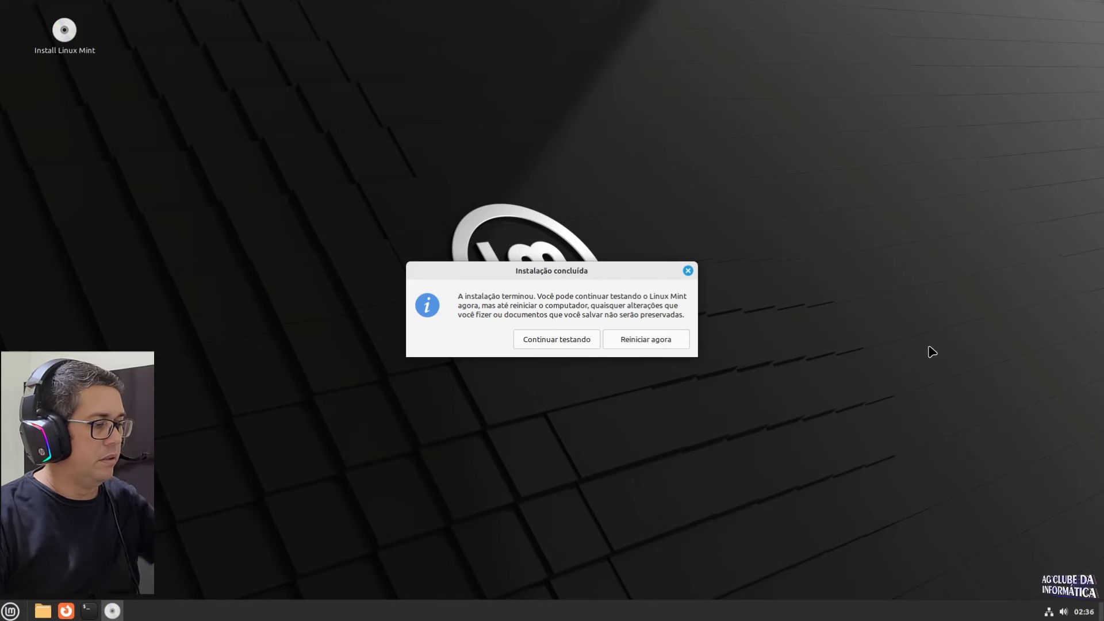
Step: Choose Reiniciar agora in the Instalação concluída dialog
left_click(650, 340)
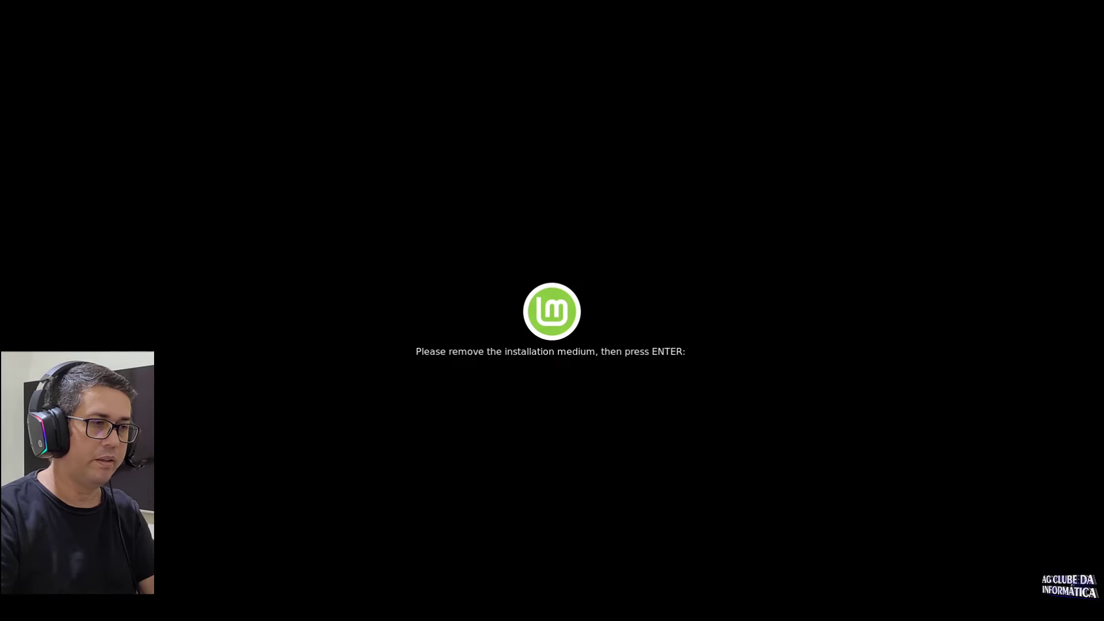
Step: Confirm the remove-installation-medium prompt with Enter so the installed system boots
key("Return")
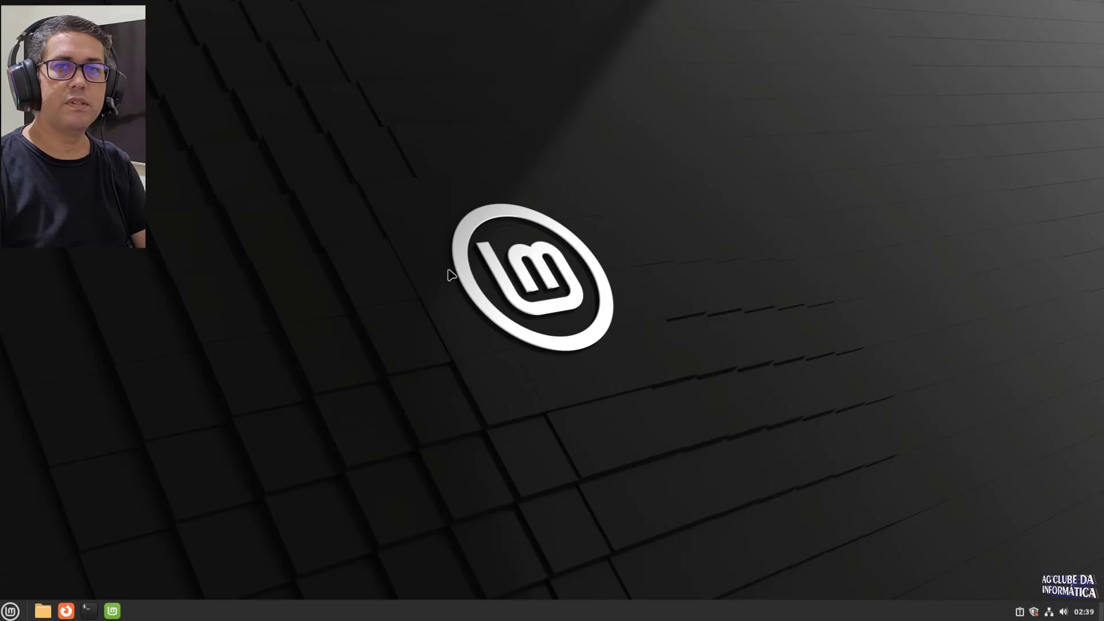
Step: Browse the Mint menu categories and launch Monitor do sistema from Administração
left_click(9, 612)
mouse_move(115, 371)
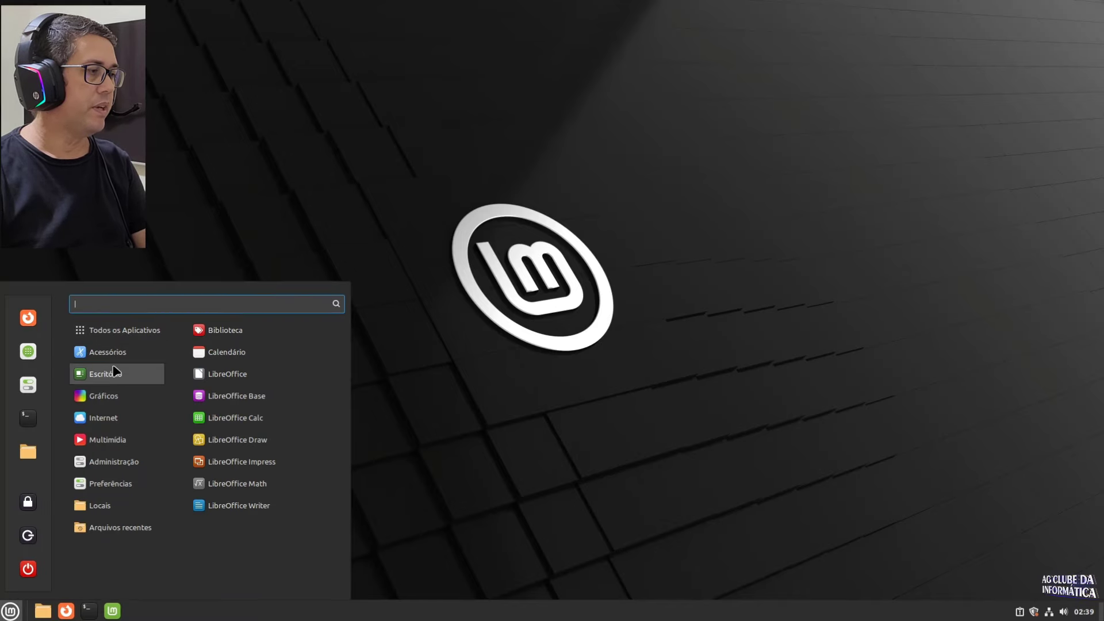
mouse_move(136, 319)
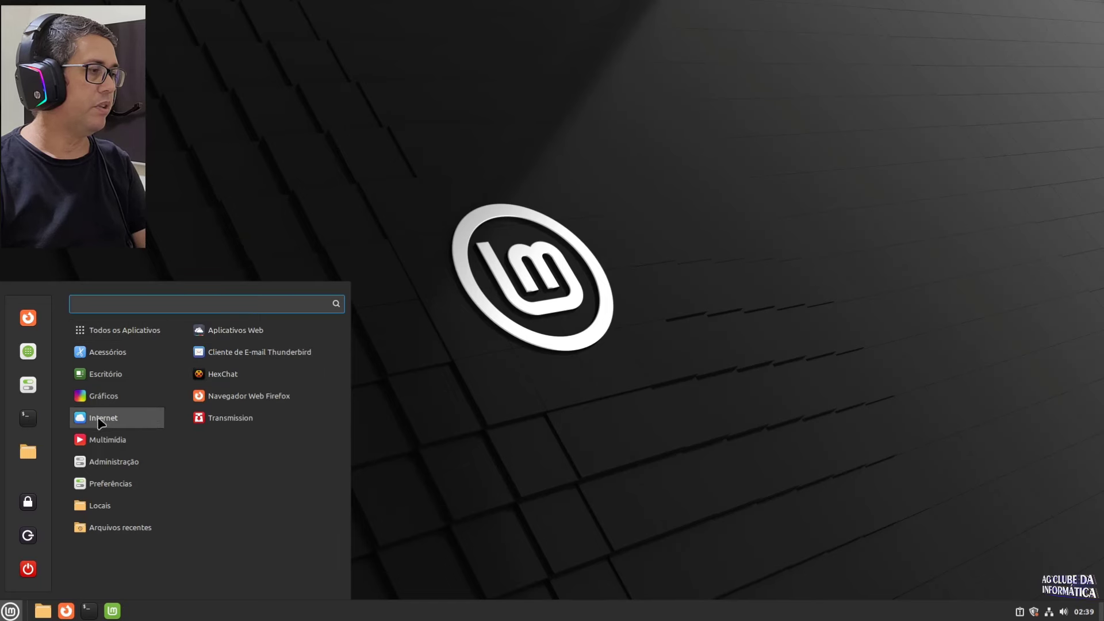
mouse_move(95, 471)
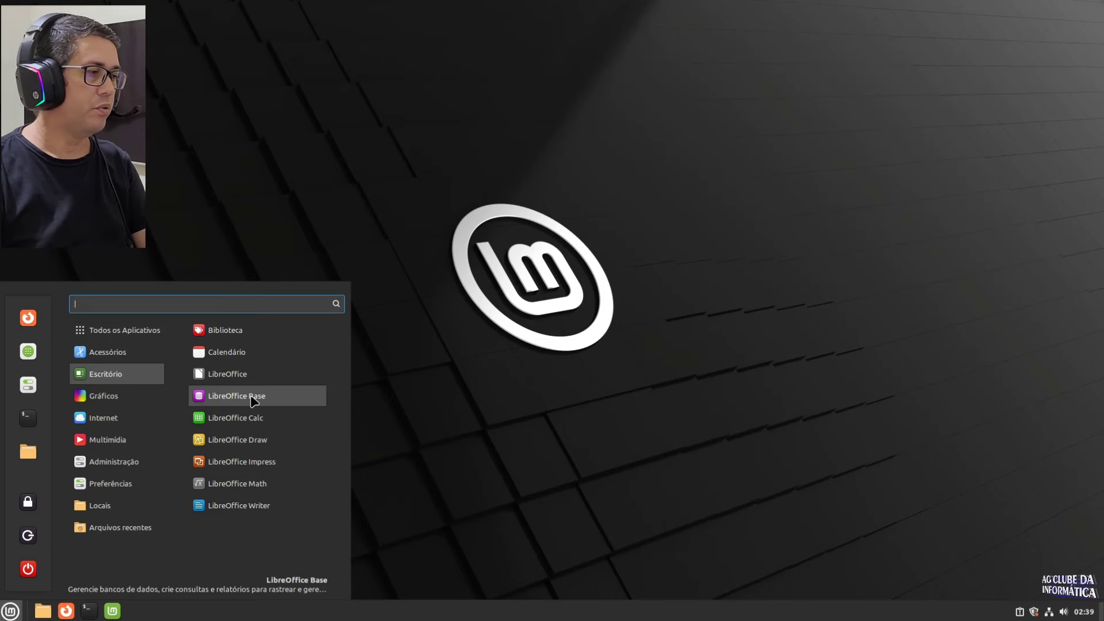
mouse_move(106, 419)
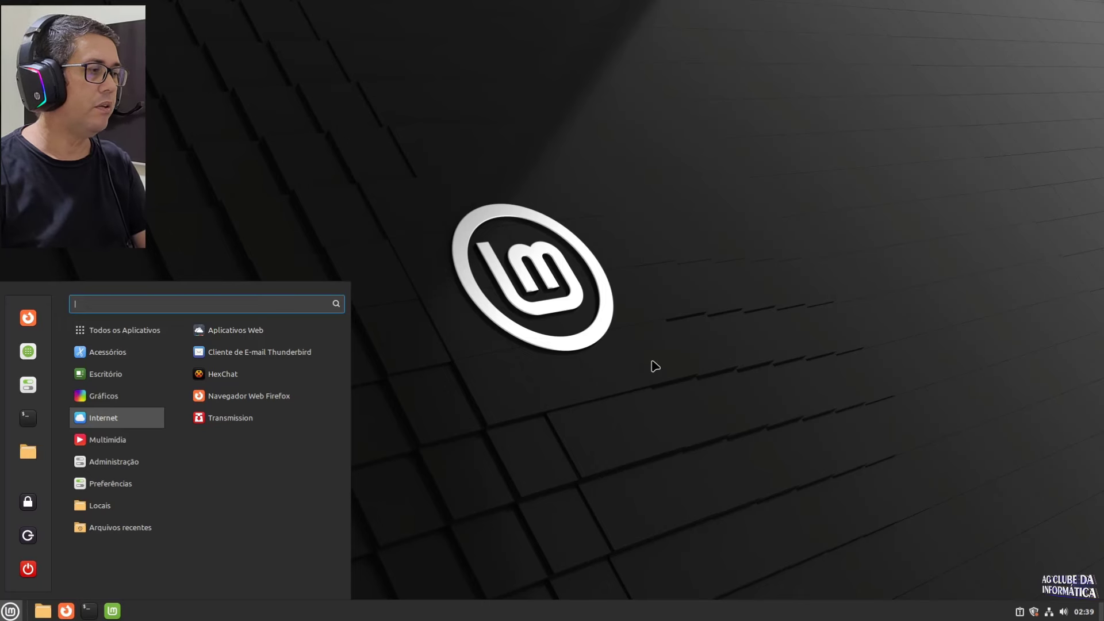
mouse_move(113, 447)
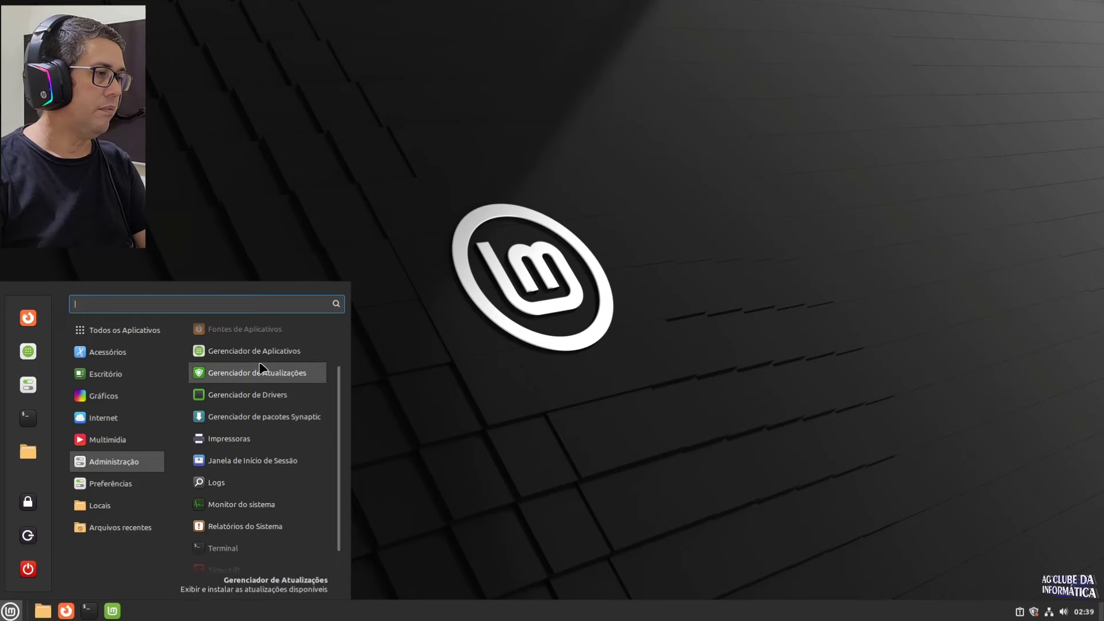
scroll(253, 403, "down", 1)
left_click(242, 478)
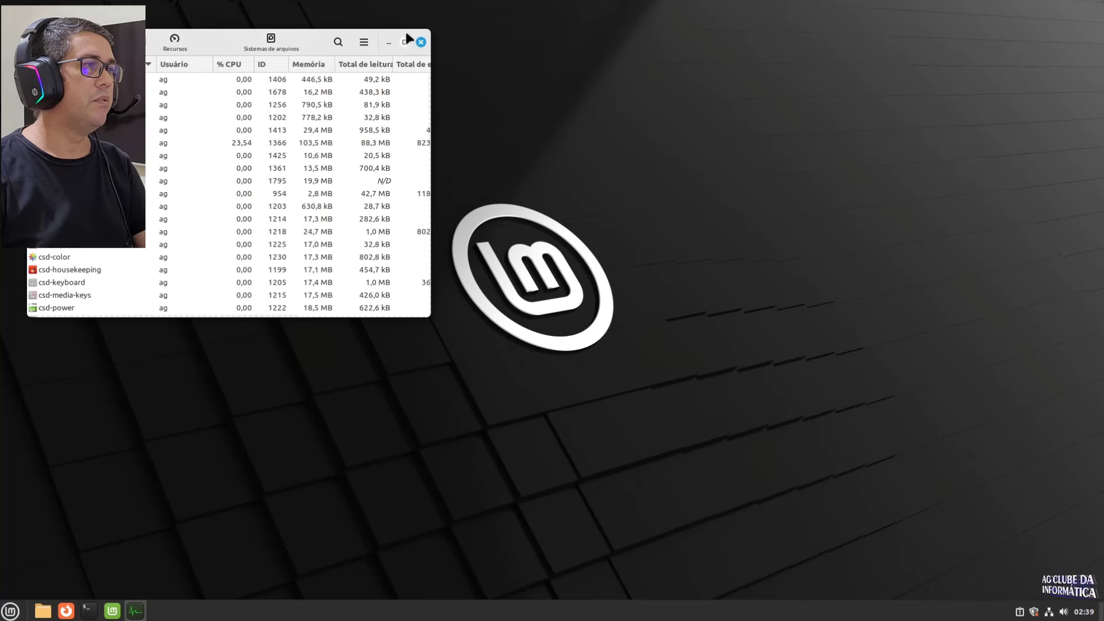
Step: Review the Recursos usage graphs and the /dev/sda4 /home, /dev/sda2 /boot/efi and /dev/sda5 root mounts, then close System Monitor
left_click_drag(67, 54, 365, 81)
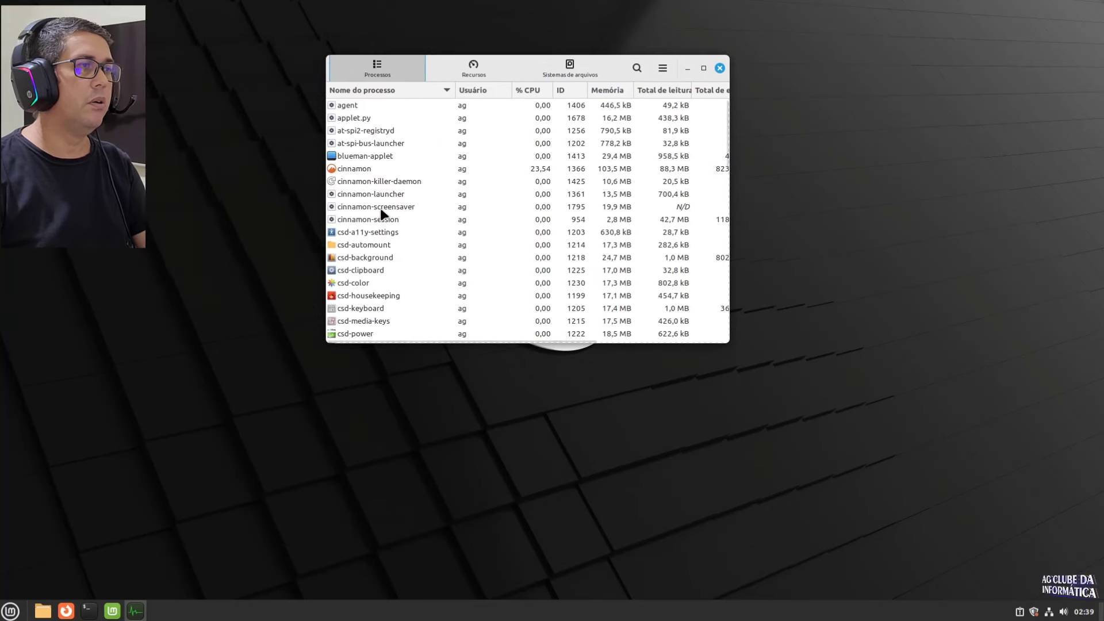
left_click(473, 70)
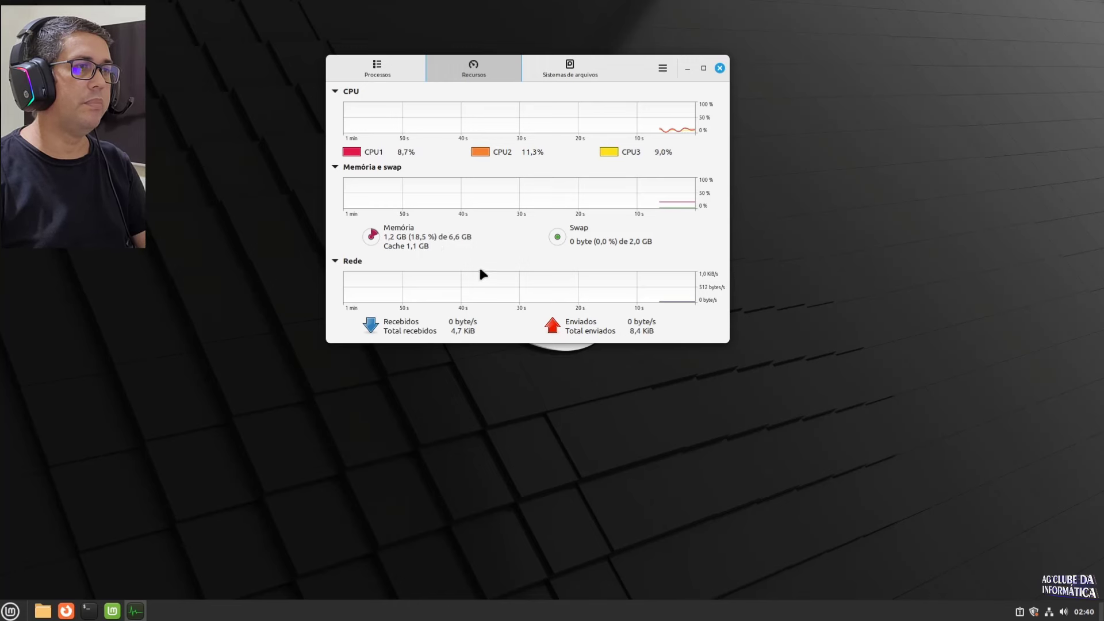
left_click(565, 77)
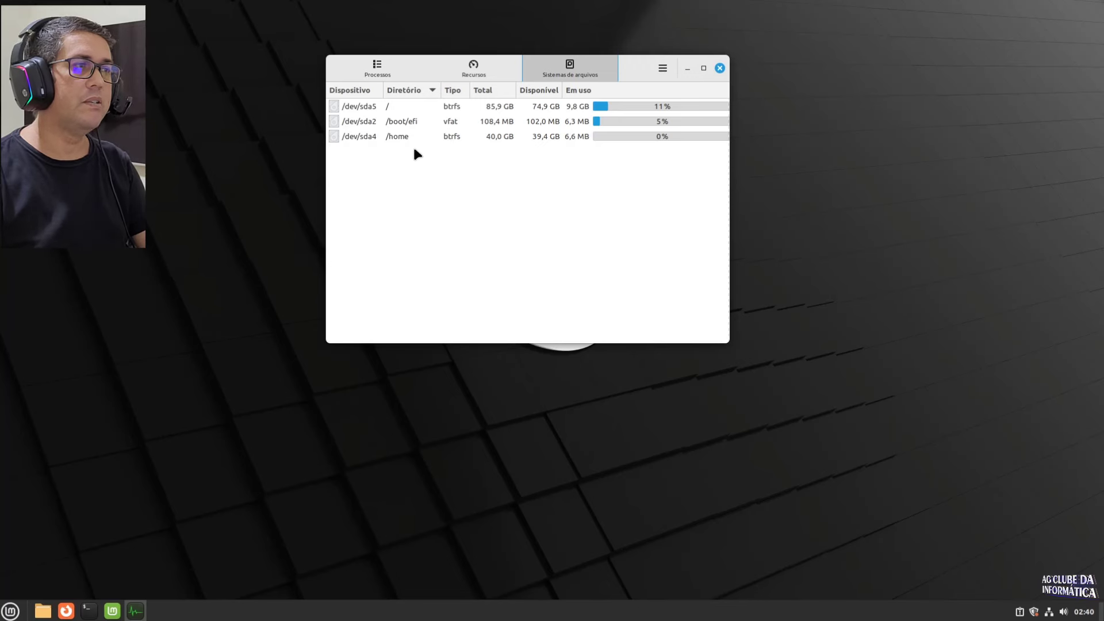
left_click(358, 140)
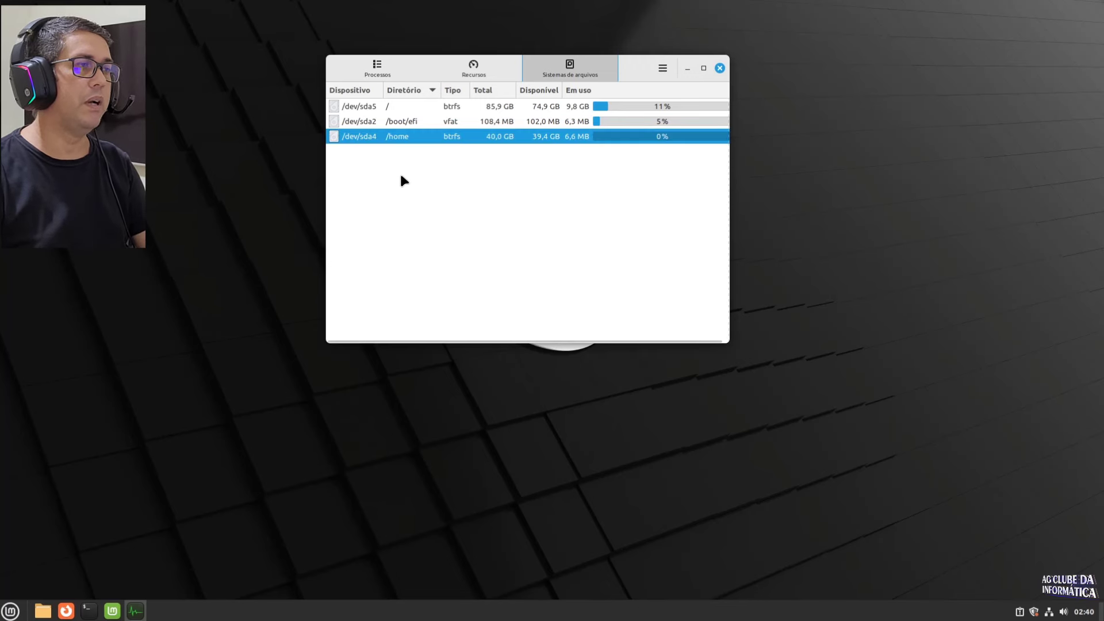
left_click(395, 122)
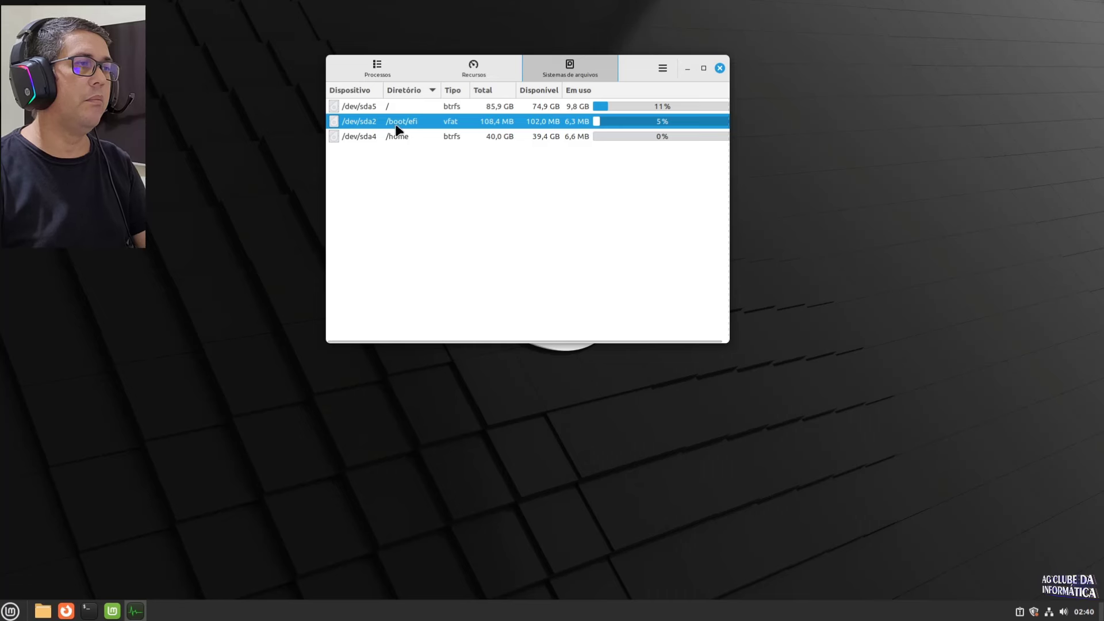
left_click(375, 105)
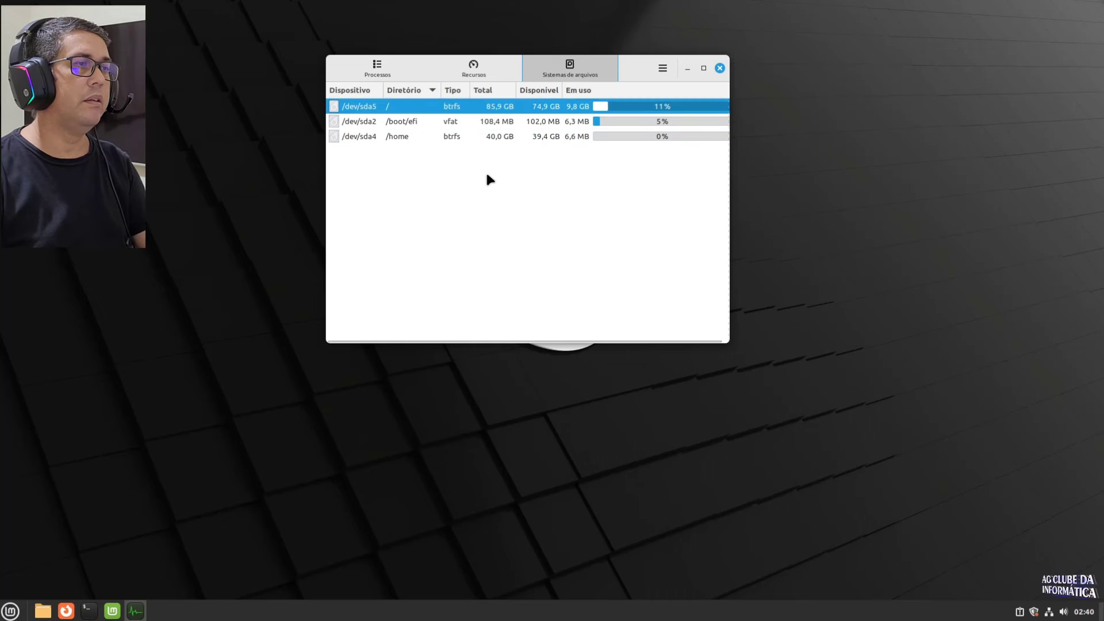
left_click(720, 69)
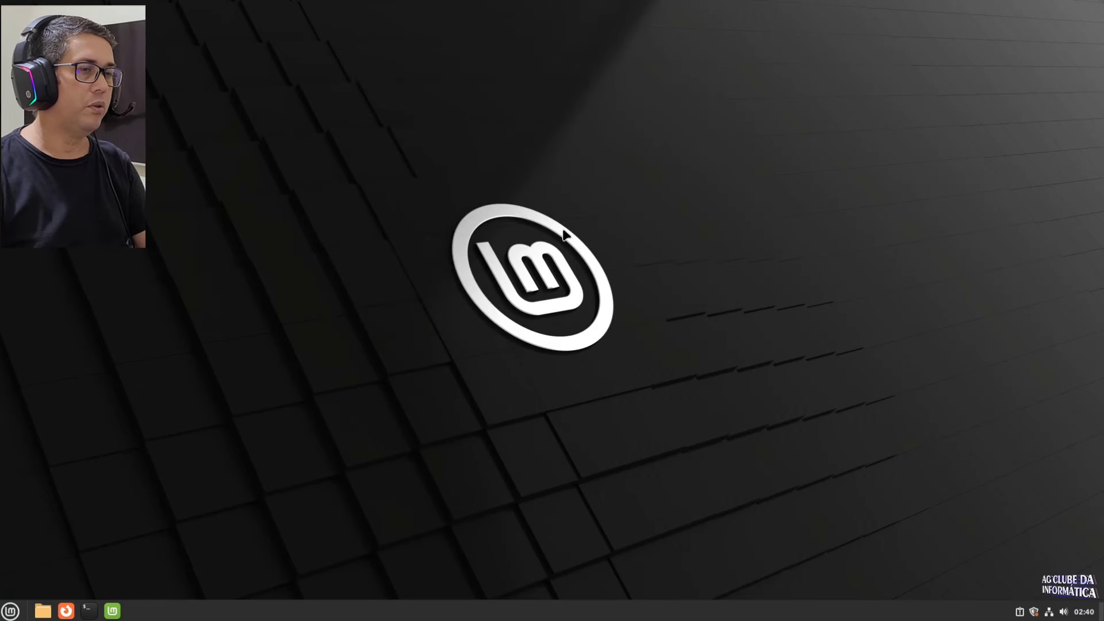
Step: Open the desktop's background settings and preview the green Sele wallpaper
right_click(583, 153)
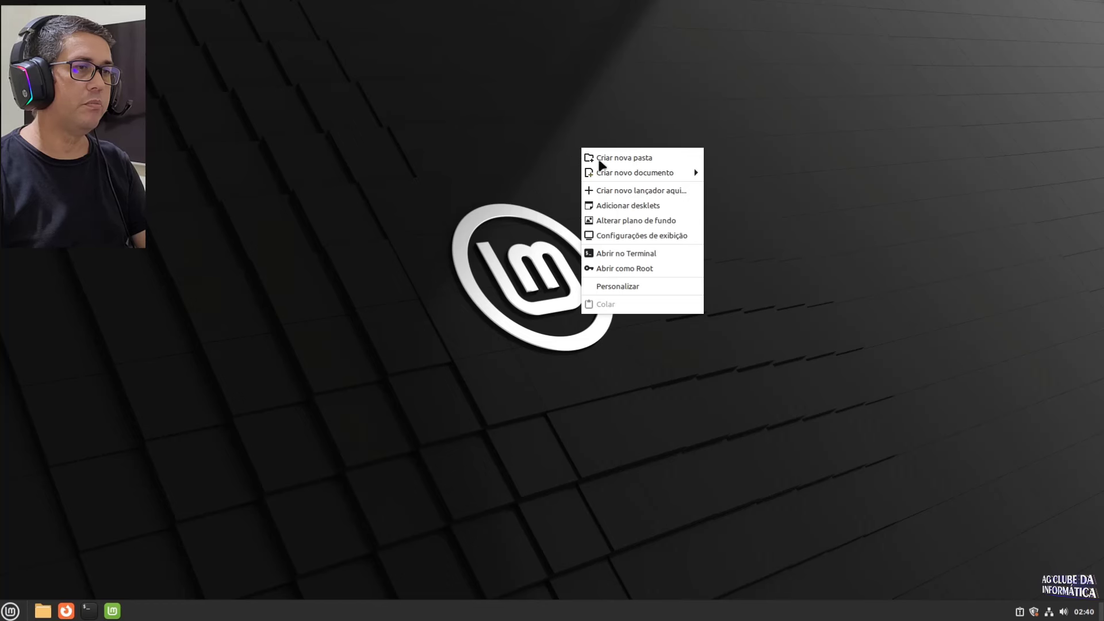
left_click(659, 221)
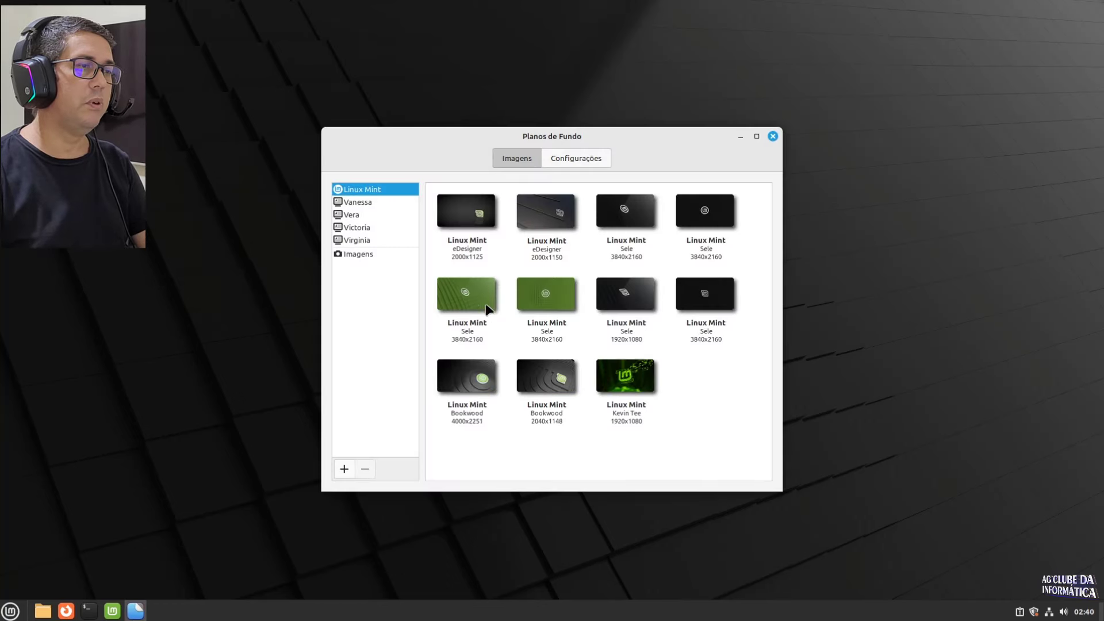
left_click(480, 304)
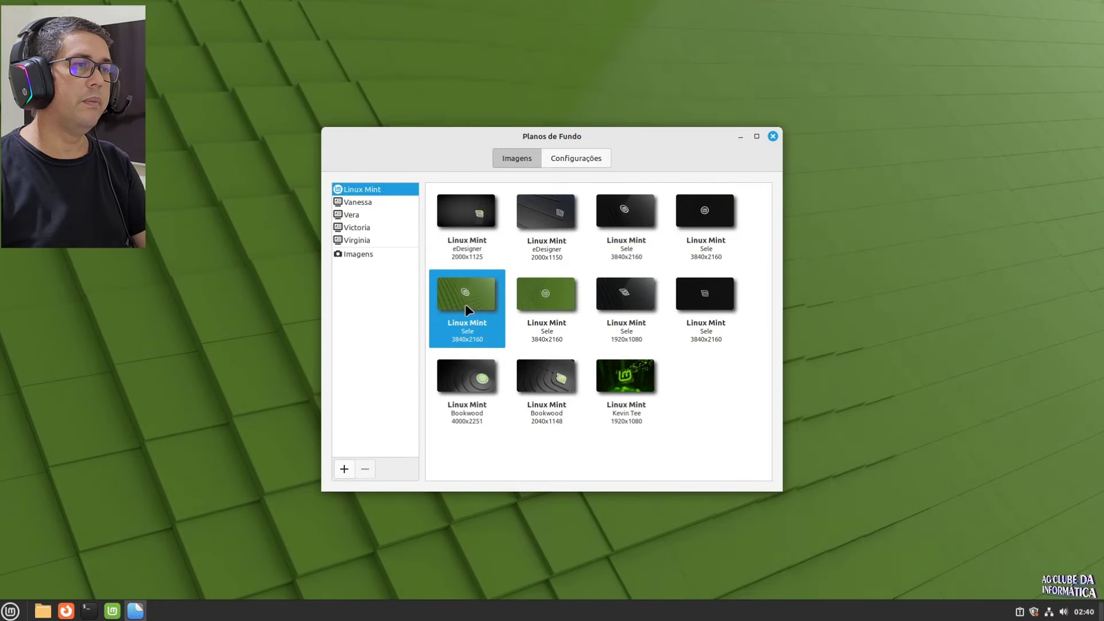
left_click_drag(467, 311, 638, 234)
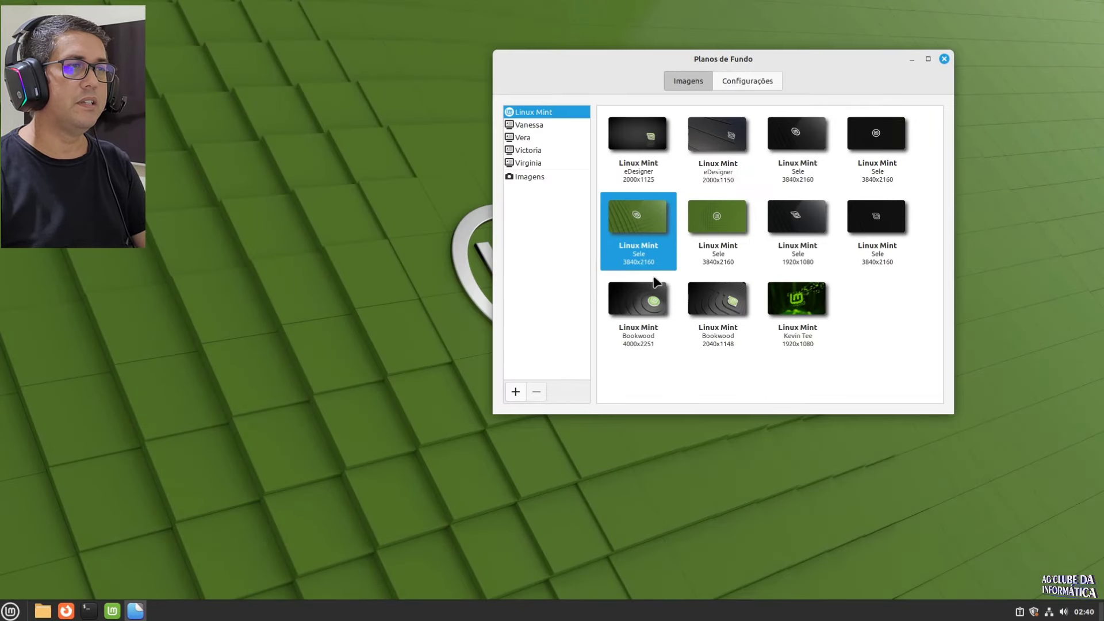
Step: Browse the Virginia, Victoria and Vera collections, then set Vanessa's Orketal night-sky image as wallpaper
left_click(518, 160)
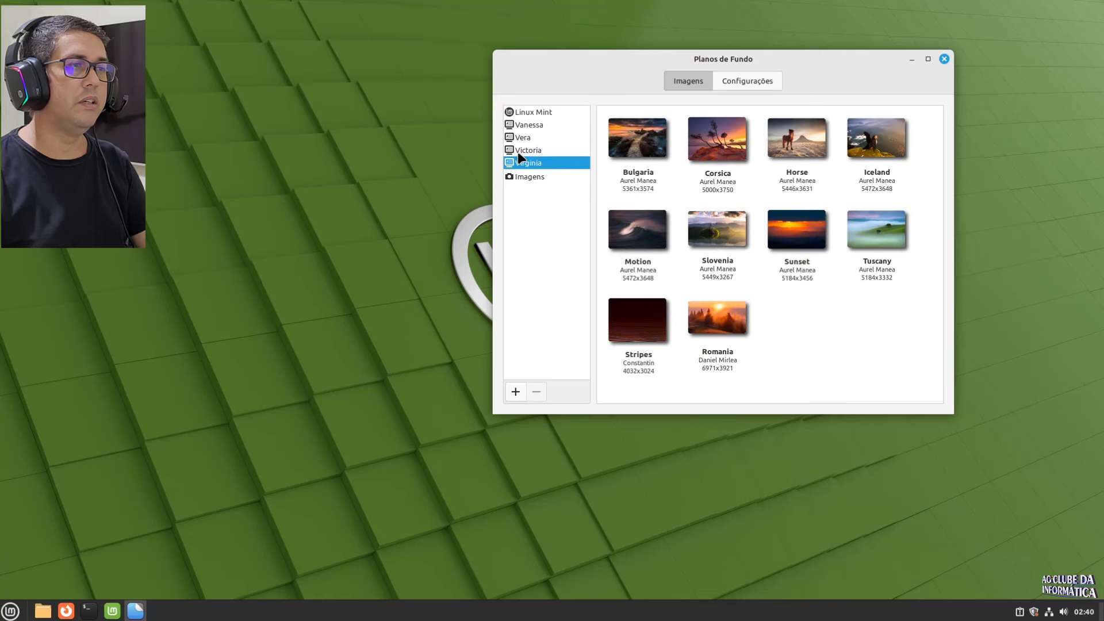
left_click(533, 149)
left_click(520, 137)
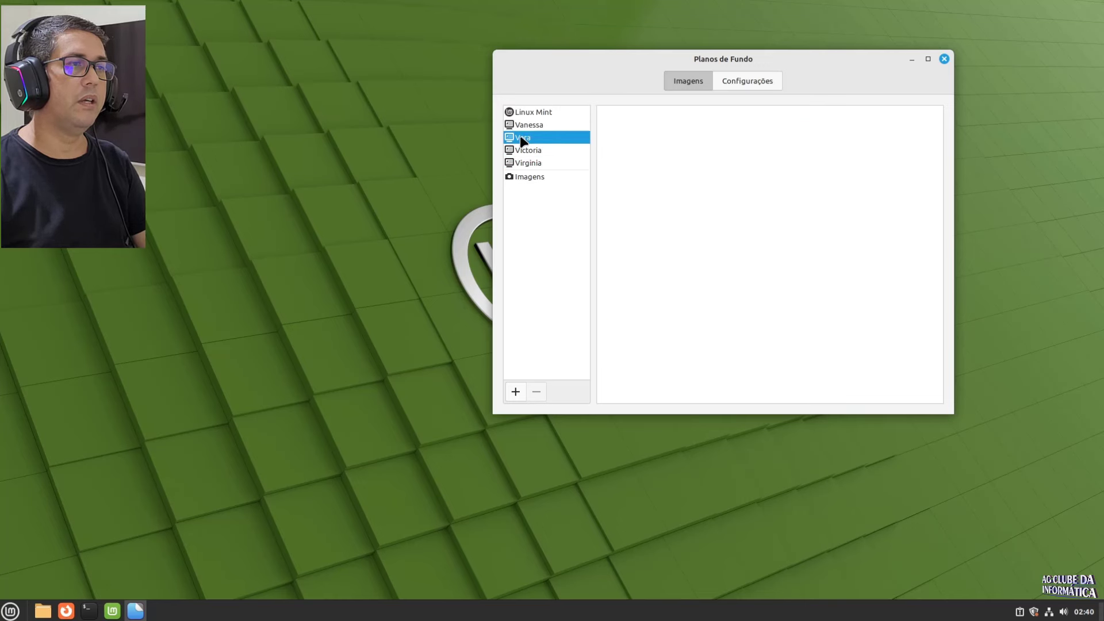
left_click(523, 125)
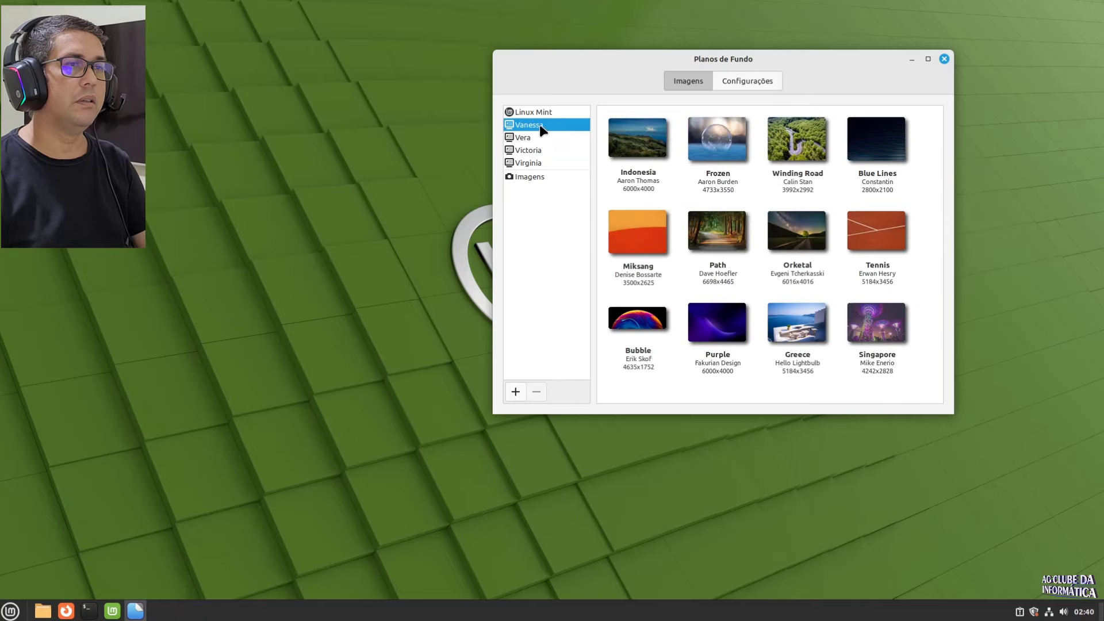
left_click(815, 234)
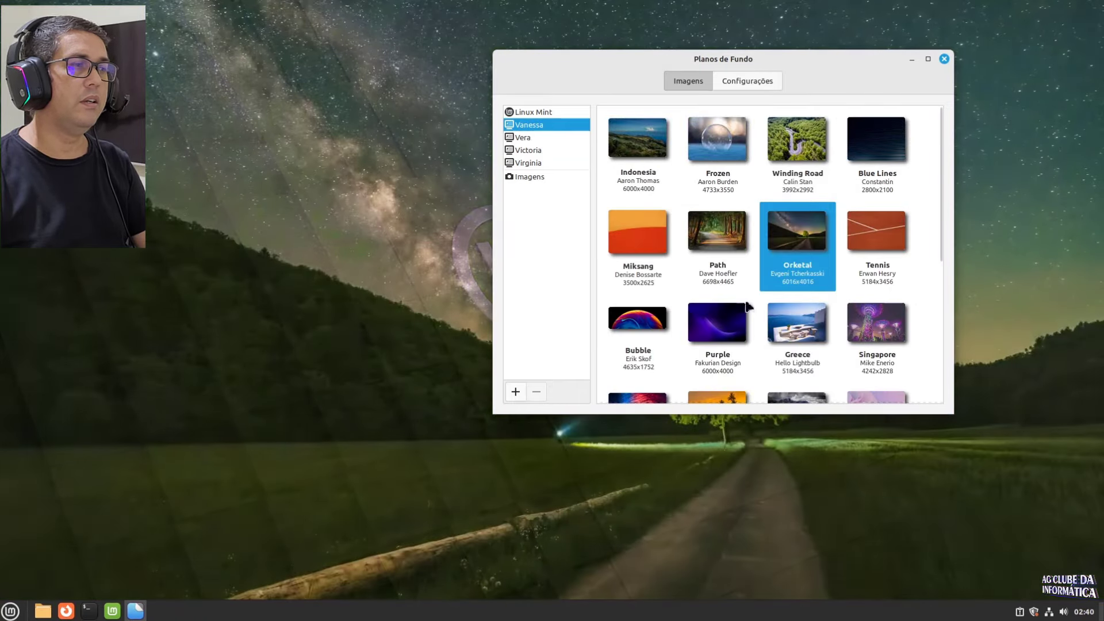
Step: Briefly try the Purple image, restore Orketal, then close the Planos de Fundo settings
mouse_move(623, 63)
left_mouse_down()
mouse_move(828, 261)
mouse_move(857, 402)
mouse_move(447, 512)
mouse_move(793, 316)
mouse_move(630, 78)
mouse_move(609, 70)
left_mouse_up()
key("Down")
key("Left")
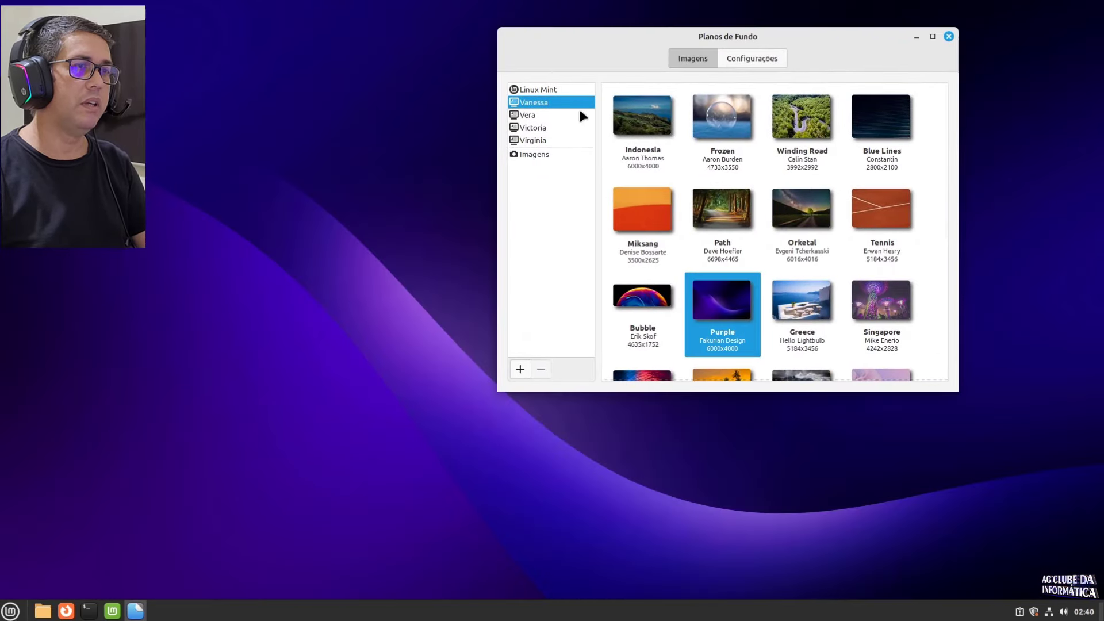
mouse_move(764, 71)
left_mouse_down()
mouse_move(804, 69)
mouse_move(695, 502)
mouse_move(758, 106)
mouse_move(782, 58)
left_mouse_up()
left_click(753, 254)
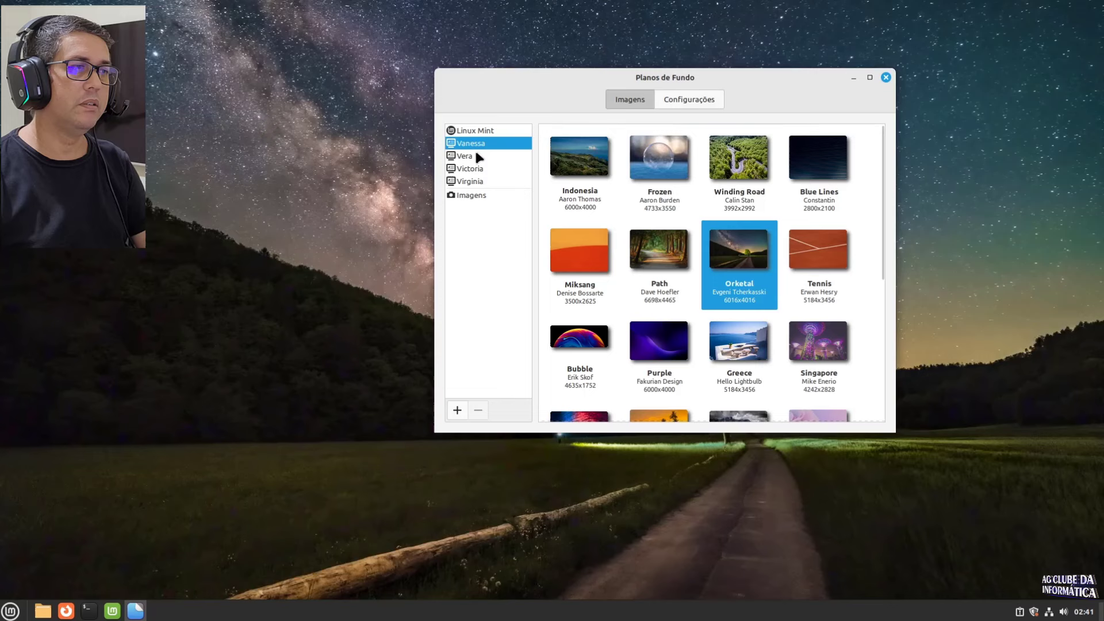
left_click(467, 158)
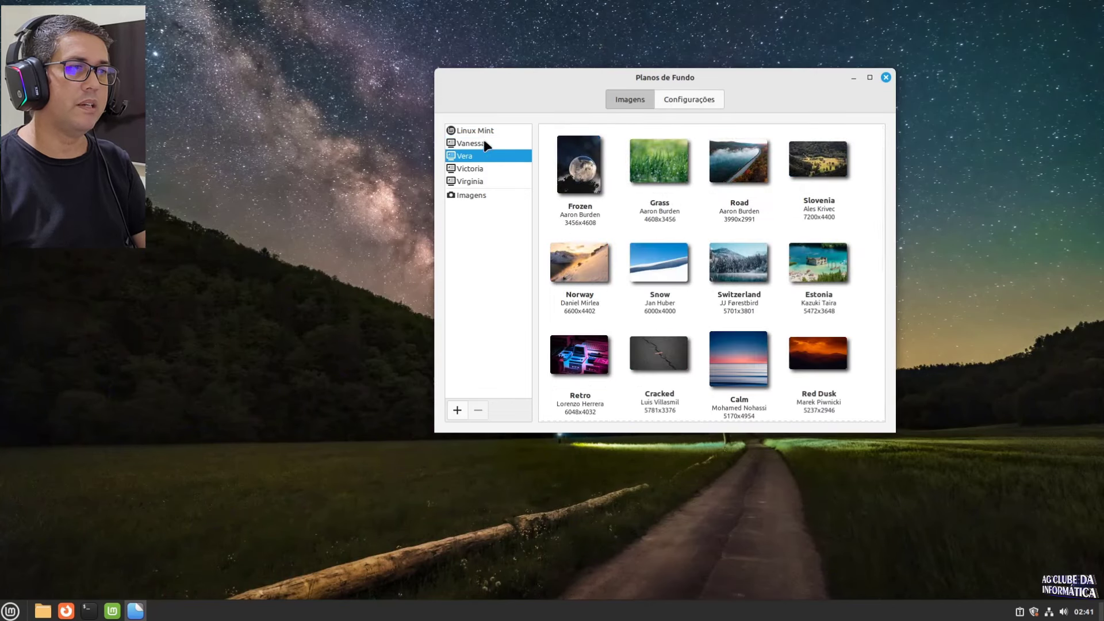
left_click(485, 143)
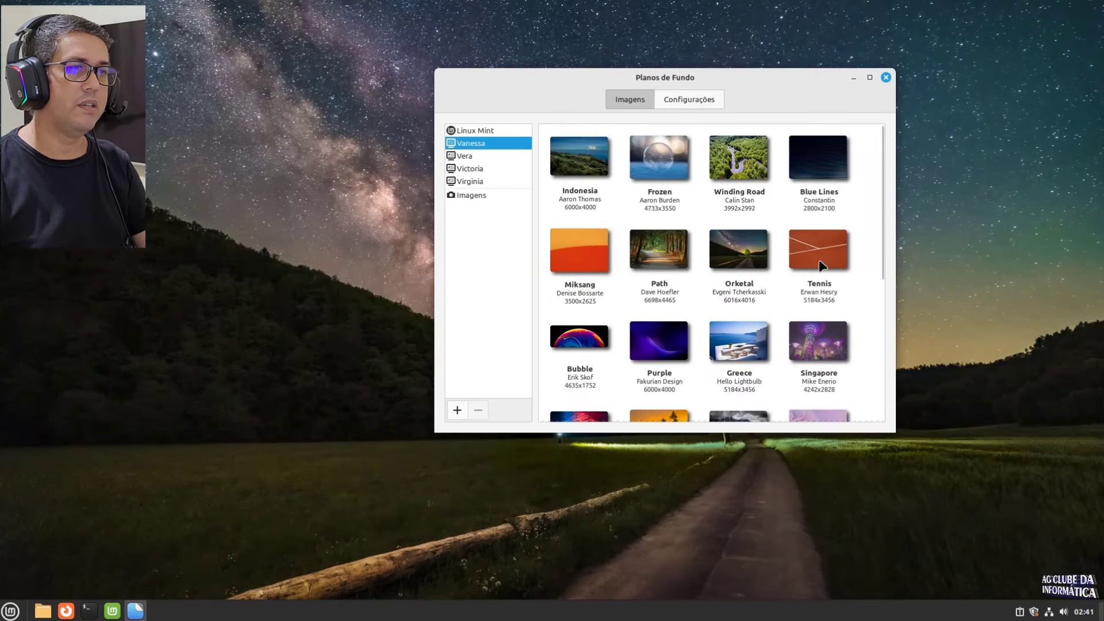
left_click_drag(772, 81, 838, 112)
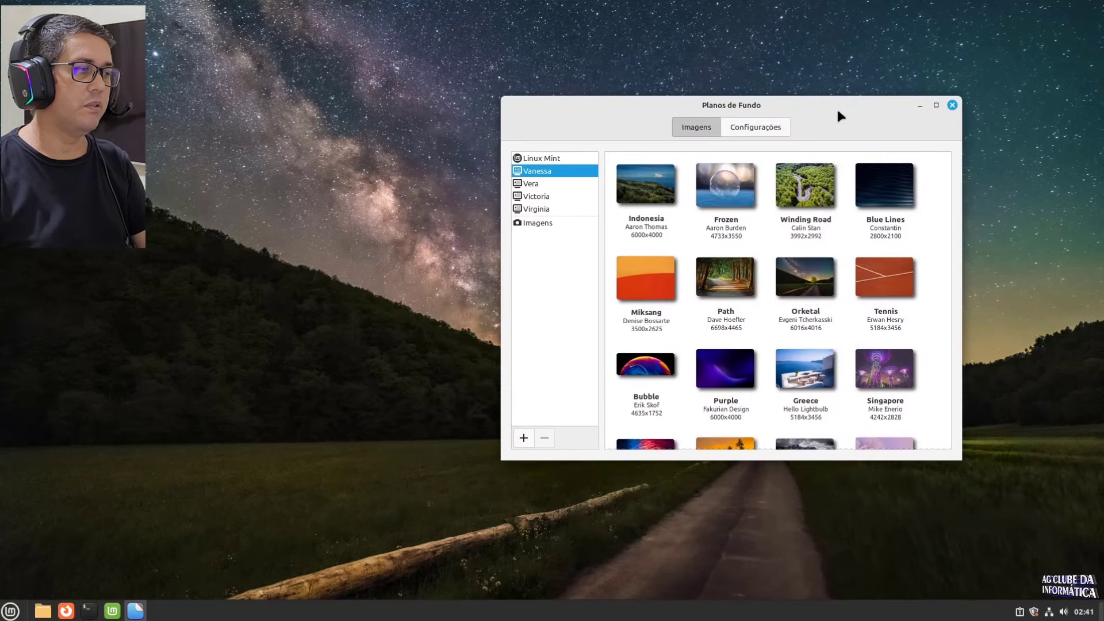
left_click(952, 105)
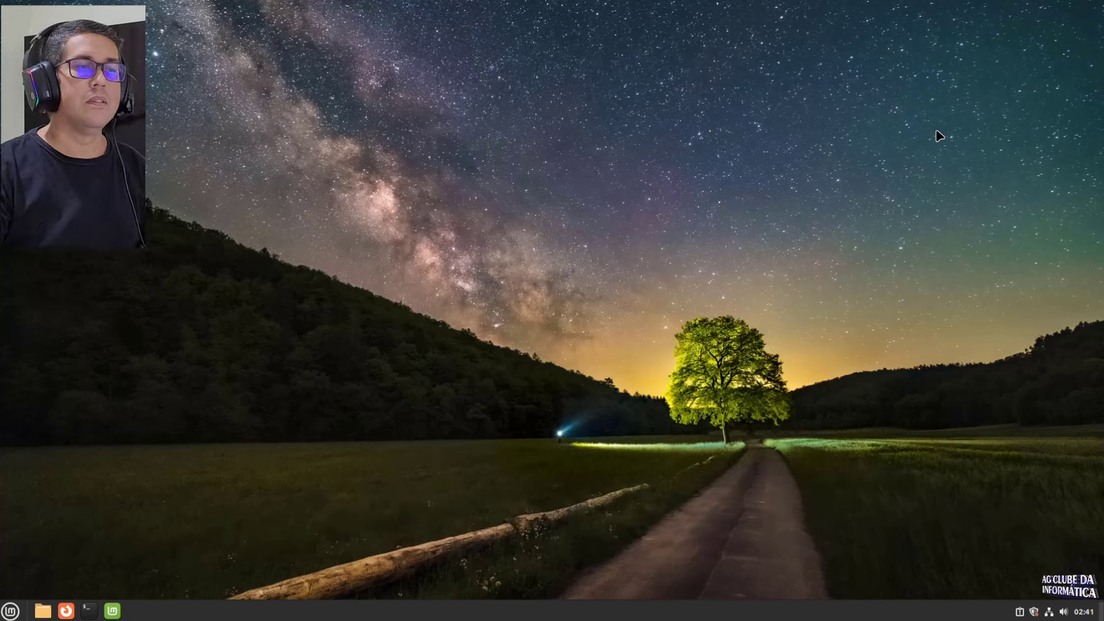